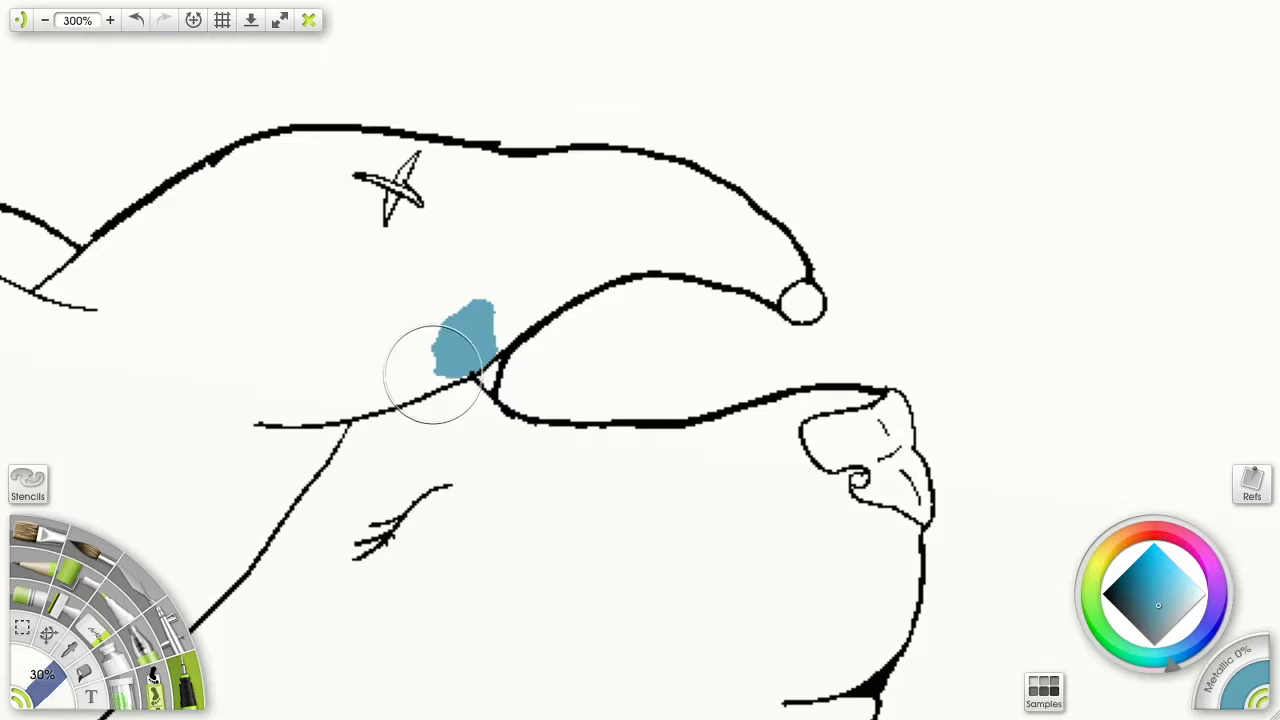
Paint the wolf's hat, including its hanging flap, solid blue with the ink pen
left_click_drag(321, 250, 631, 278)
mouse_move(470, 236)
left_mouse_down()
mouse_move(314, 206)
mouse_move(680, 269)
mouse_move(706, 406)
mouse_move(571, 471)
mouse_move(580, 300)
mouse_move(620, 394)
mouse_move(110, 248)
mouse_move(451, 426)
mouse_move(500, 491)
mouse_move(500, 543)
mouse_move(509, 386)
mouse_move(331, 486)
mouse_move(374, 491)
mouse_move(671, 286)
mouse_move(303, 220)
left_mouse_up()
scroll(303, 220, "down", 4)
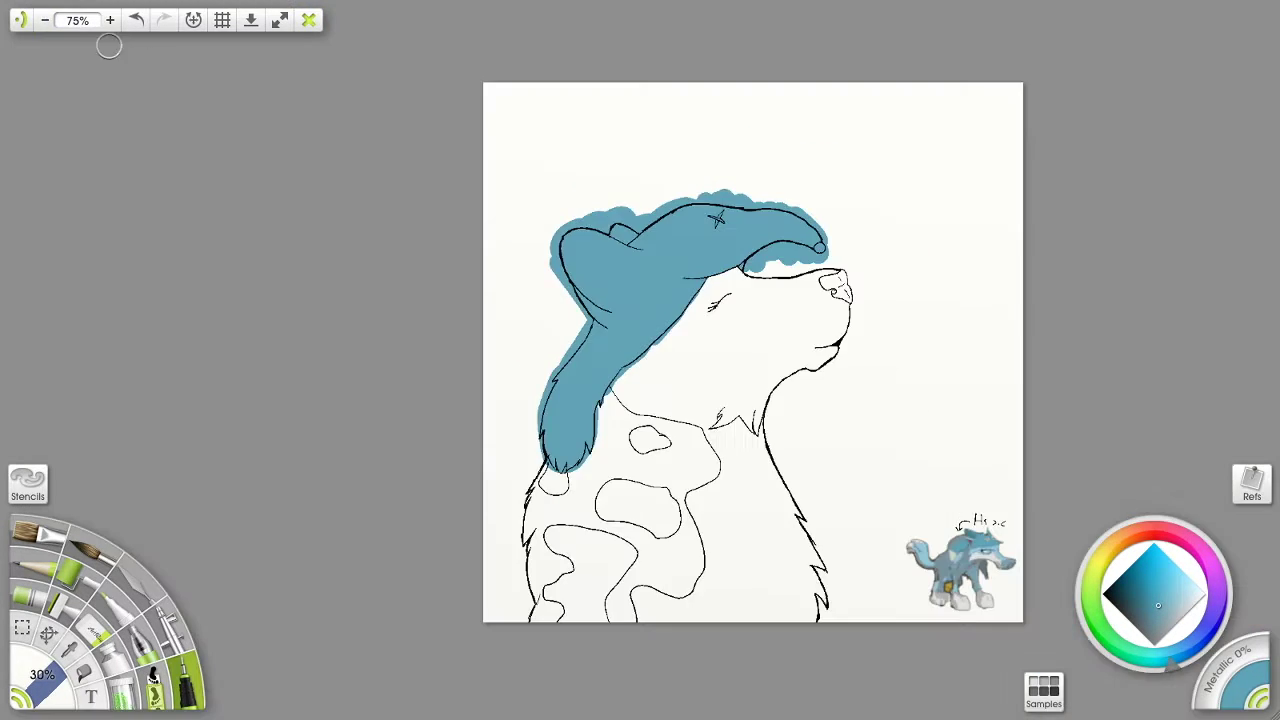
Undo the blue paint on the hat so only the line art remains
left_click(138, 21)
left_click(138, 21)
left_click(138, 21)
left_click_drag(753, 352, 643, 383)
left_click(22, 628)
left_click(640, 530)
left_click(136, 20)
left_click(640, 530)
left_click(137, 20)
left_click(137, 20)
left_click(165, 20)
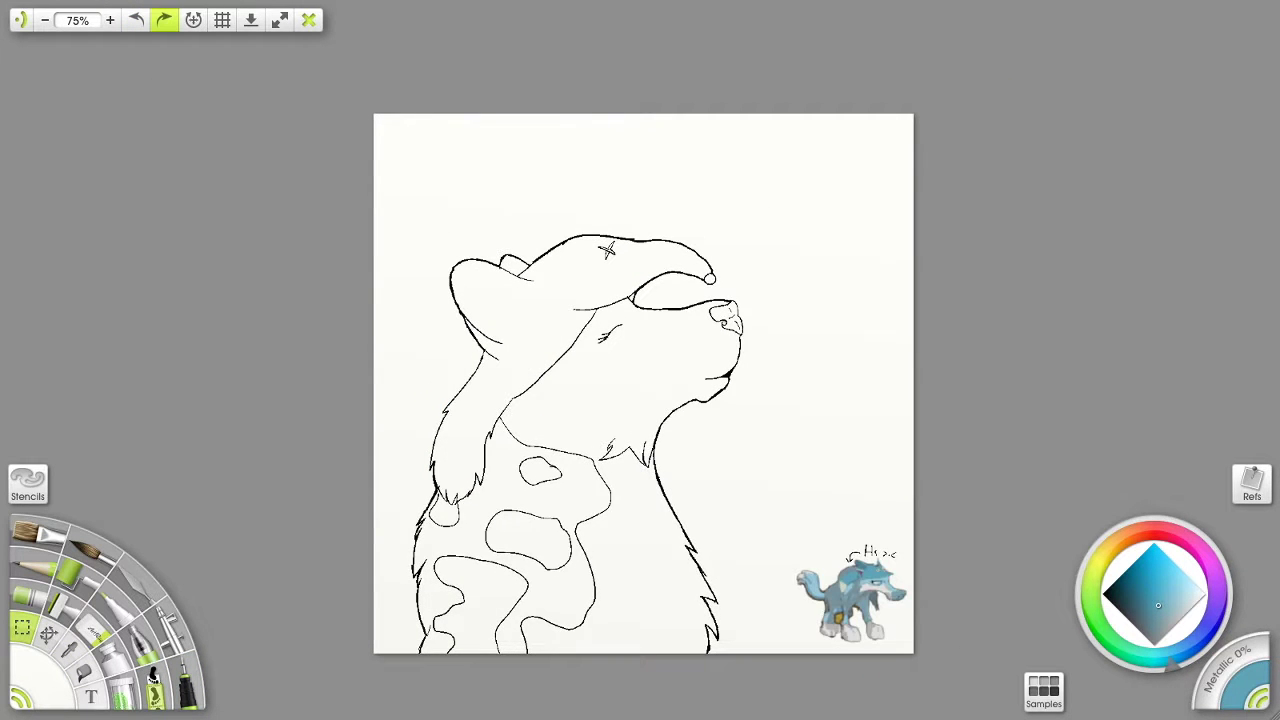
Repaint the hat's crown, ears, brim and hanging flap in solid blue with the ink pen, using a brush size up to 20%
left_click(110, 20)
left_click(110, 20)
left_click(110, 20)
mouse_move(184, 481)
left_mouse_down()
mouse_move(222, 533)
mouse_move(305, 344)
mouse_move(274, 453)
left_mouse_up()
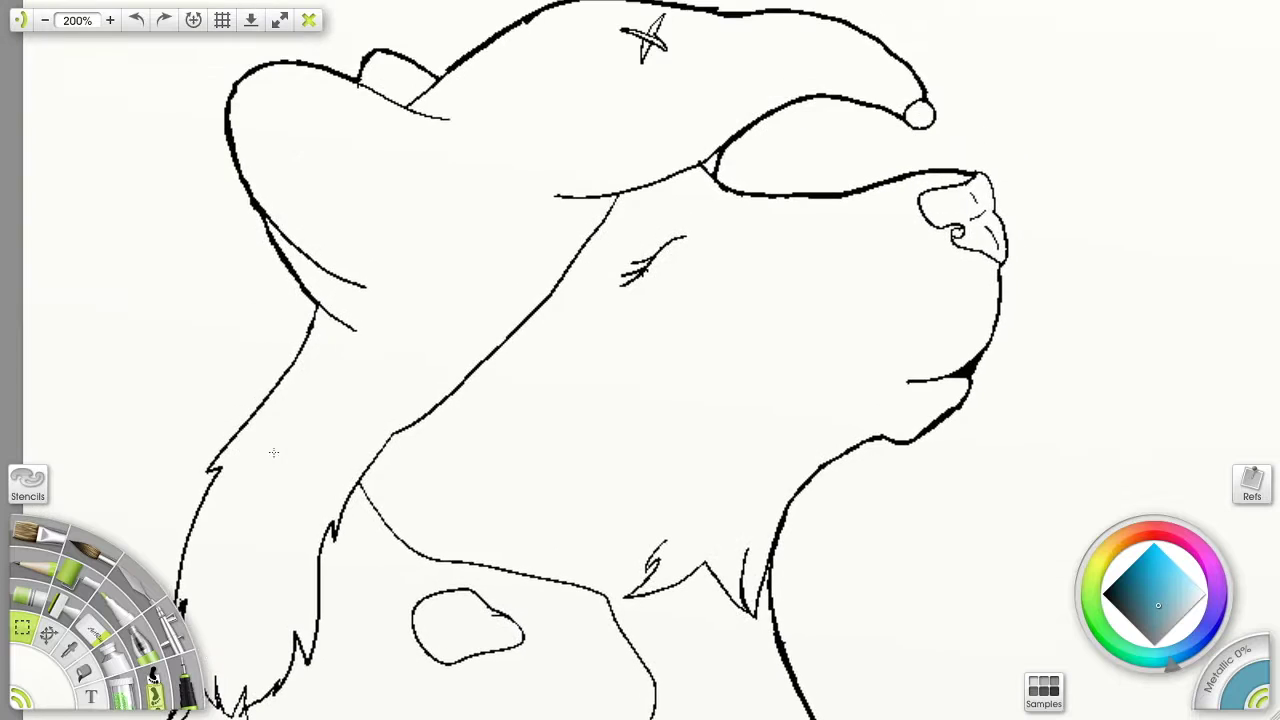
left_click(185, 687)
mouse_move(480, 330)
left_mouse_down()
mouse_move(414, 234)
mouse_move(386, 277)
mouse_move(222, 122)
mouse_move(417, 83)
mouse_move(438, 112)
left_mouse_up()
key("ctrl+z")
mouse_move(597, 192)
left_mouse_down()
mouse_move(592, 239)
mouse_move(334, 482)
left_mouse_up()
left_click(110, 20)
mouse_move(173, 541)
left_mouse_down()
mouse_move(411, 346)
mouse_move(353, 418)
left_mouse_up()
left_click_drag(388, 292, 349, 530)
left_click_drag(349, 530, 406, 404)
mouse_move(334, 418)
left_mouse_down()
mouse_move(323, 426)
mouse_move(418, 495)
mouse_move(391, 460)
mouse_move(357, 563)
mouse_move(199, 226)
left_mouse_up()
left_click_drag(533, 59, 424, 322)
mouse_move(424, 322)
left_mouse_down()
mouse_move(443, 275)
mouse_move(100, 434)
mouse_move(104, 384)
left_mouse_up()
mouse_move(722, 68)
left_mouse_down()
mouse_move(514, 411)
mouse_move(383, 463)
mouse_move(121, 187)
mouse_move(262, 205)
left_mouse_up()
left_click_drag(652, 25, 594, 306)
left_click_drag(937, 211, 322, 305)
mouse_move(678, 384)
left_mouse_down()
mouse_move(654, 336)
mouse_move(219, 503)
left_mouse_up()
left_click_drag(310, 385, 575, 398)
mouse_move(690, 222)
left_mouse_down()
mouse_move(546, 220)
mouse_move(64, 304)
left_mouse_up()
left_click_drag(250, 400, 496, 349)
mouse_move(722, 446)
left_mouse_down()
mouse_move(706, 471)
mouse_move(366, 629)
mouse_move(429, 300)
mouse_move(789, 200)
mouse_move(349, 486)
mouse_move(612, 330)
mouse_move(630, 390)
left_mouse_up()
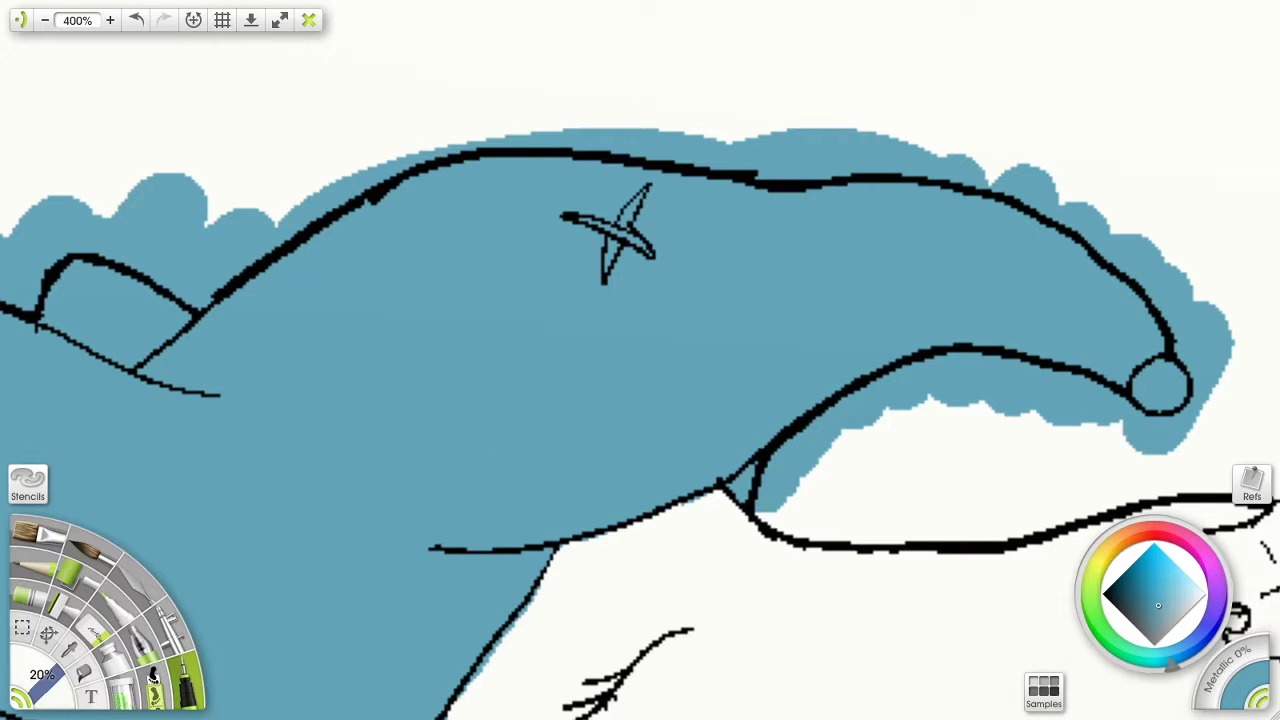
Erase the blue paint spilling over the hat's edge onto the face, using a 1% tool size
left_click(36, 570)
left_click(1104, 594)
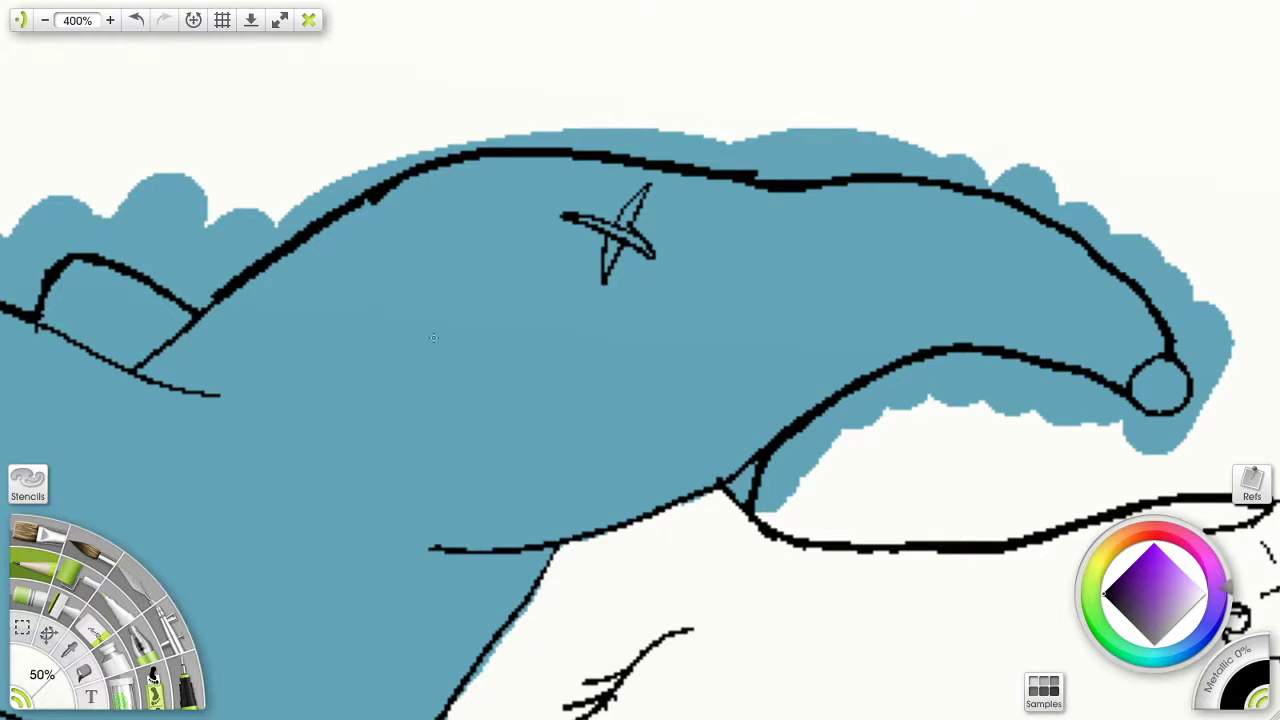
left_click_drag(600, 480, 661, 344)
left_click_drag(42, 676, 20, 690)
left_click_drag(596, 460, 774, 274)
left_click_drag(772, 276, 658, 408)
scroll(632, 478, "down", 6)
scroll(632, 478, "left", 5)
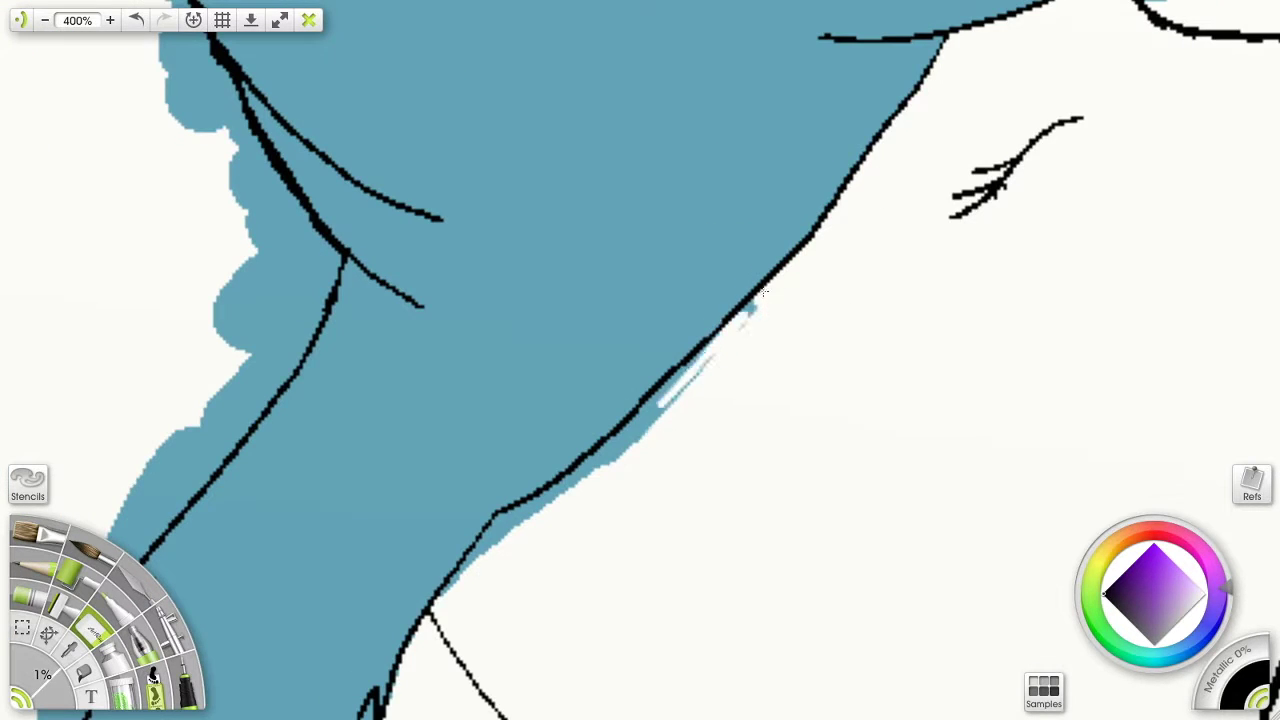
left_click_drag(607, 470, 688, 369)
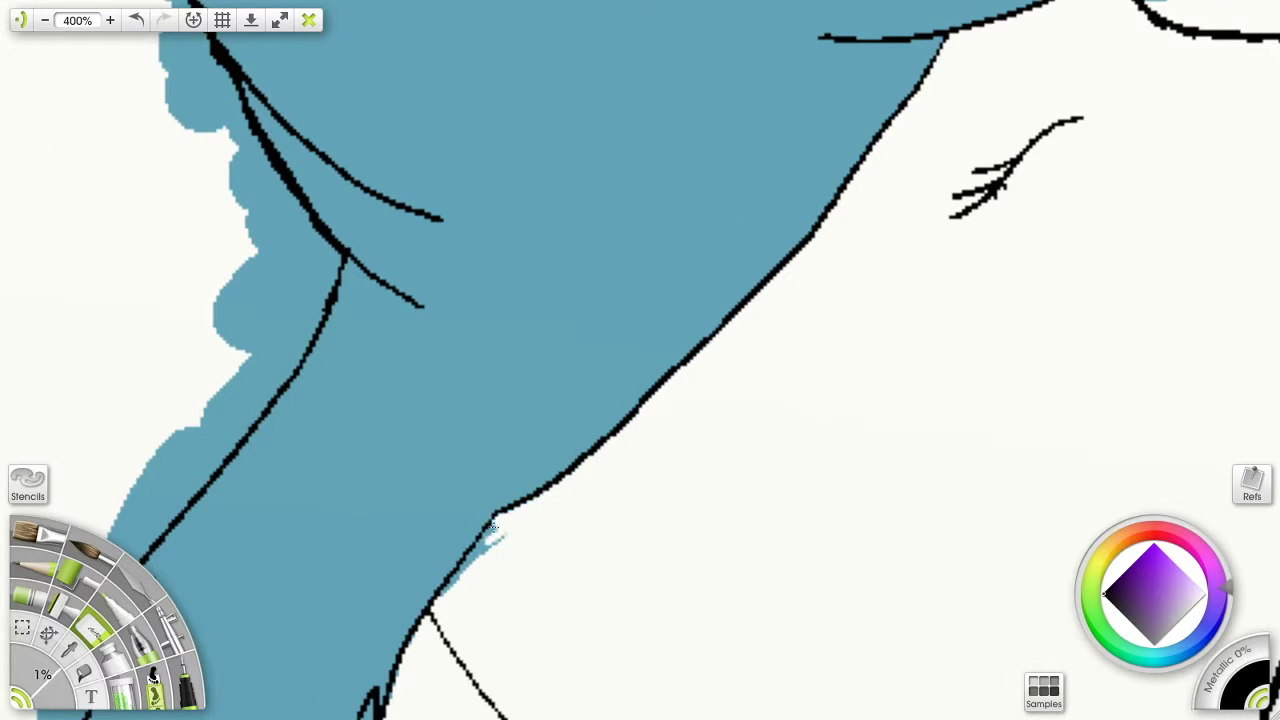
Erase the blue overspill along the inner edge of the hat's hanging flap down to its fur tip
scroll(392, 398, "down", 9)
scroll(456, 382, "left", 2)
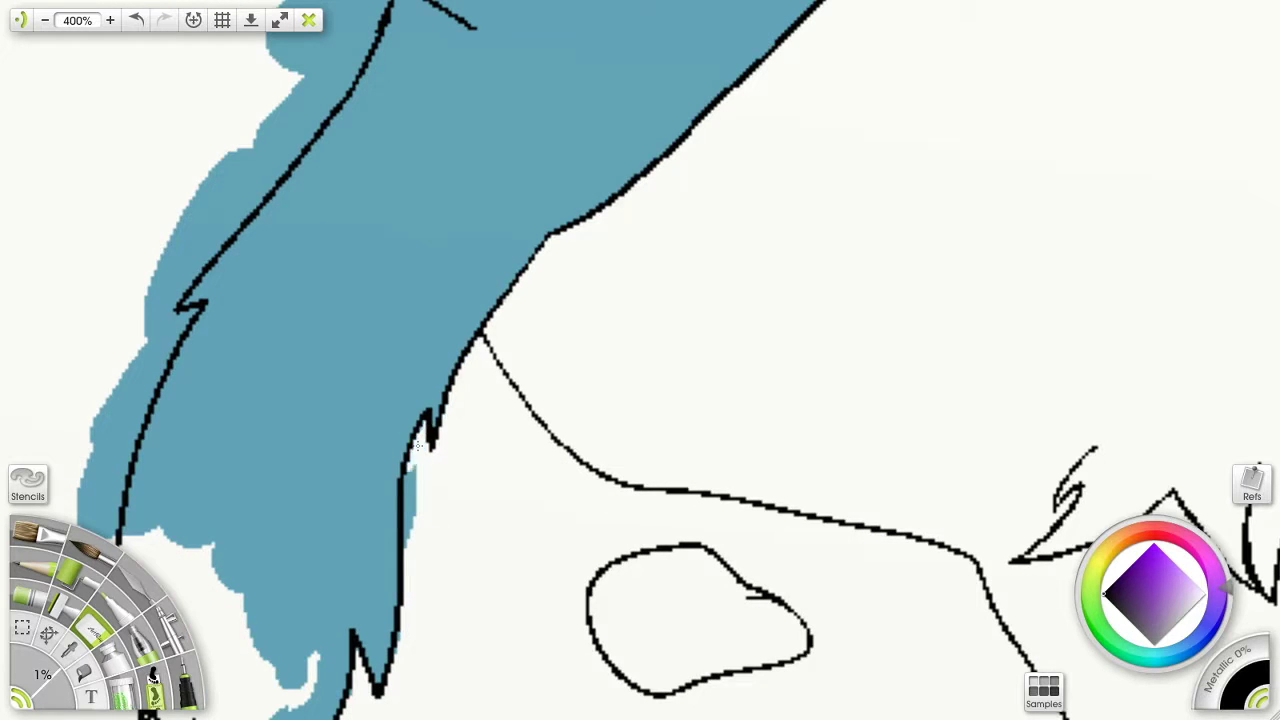
scroll(425, 480, "down", 8)
scroll(425, 480, "left", 4)
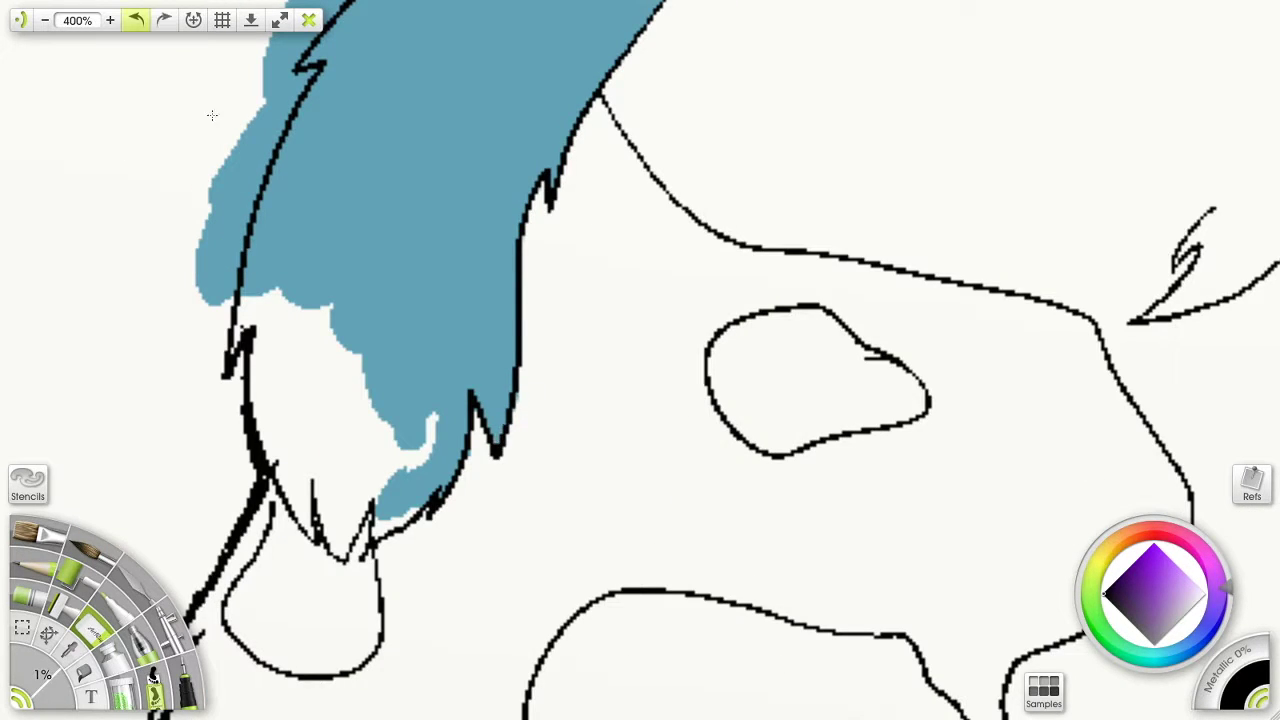
left_click_drag(640, 150, 446, 475)
left_click_drag(536, 281, 248, 598)
left_click_drag(1166, 40, 765, 283)
left_click_drag(780, 268, 763, 306)
mouse_move(763, 259)
left_mouse_down()
mouse_move(870, 327)
mouse_move(958, 417)
left_mouse_up()
Sample the pale beige and paint the ball on the hat's point and the star on its crown with a 1% ink pen
left_click_drag(1130, 690, 330, 30)
left_click_drag(829, 664, 600, 150)
left_click(69, 650)
left_click(536, 436)
left_click_drag(300, 200, 960, 690)
mouse_move(130, 60)
left_mouse_down()
mouse_move(463, 480)
mouse_move(140, 574)
left_mouse_up()
left_click(185, 688)
left_click_drag(602, 386, 608, 407)
mouse_move(274, 257)
left_mouse_down()
mouse_move(388, 291)
mouse_move(617, 414)
left_mouse_up()
left_click_drag(45, 682, 20, 703)
left_click(110, 20)
left_click_drag(317, 410, 326, 392)
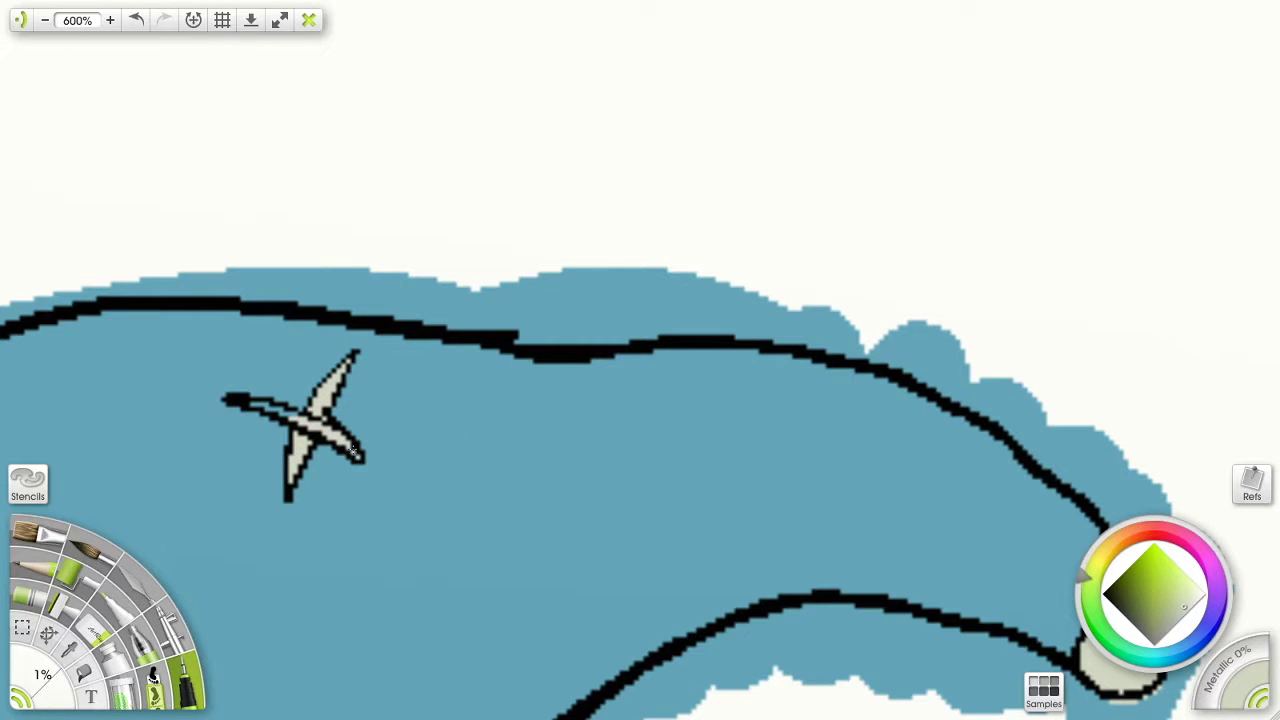
Outline a jagged fur edge in pale beige across the lower end of the hat's hanging flap at 1% size
left_click(45, 20)
mouse_move(450, 560)
left_mouse_down()
mouse_move(676, 211)
mouse_move(765, 104)
left_mouse_up()
left_click(110, 20)
left_click_drag(33, 697, 60, 669)
left_click_drag(434, 369, 606, 232)
left_click_drag(45, 682, 22, 701)
left_click_drag(368, 577, 462, 377)
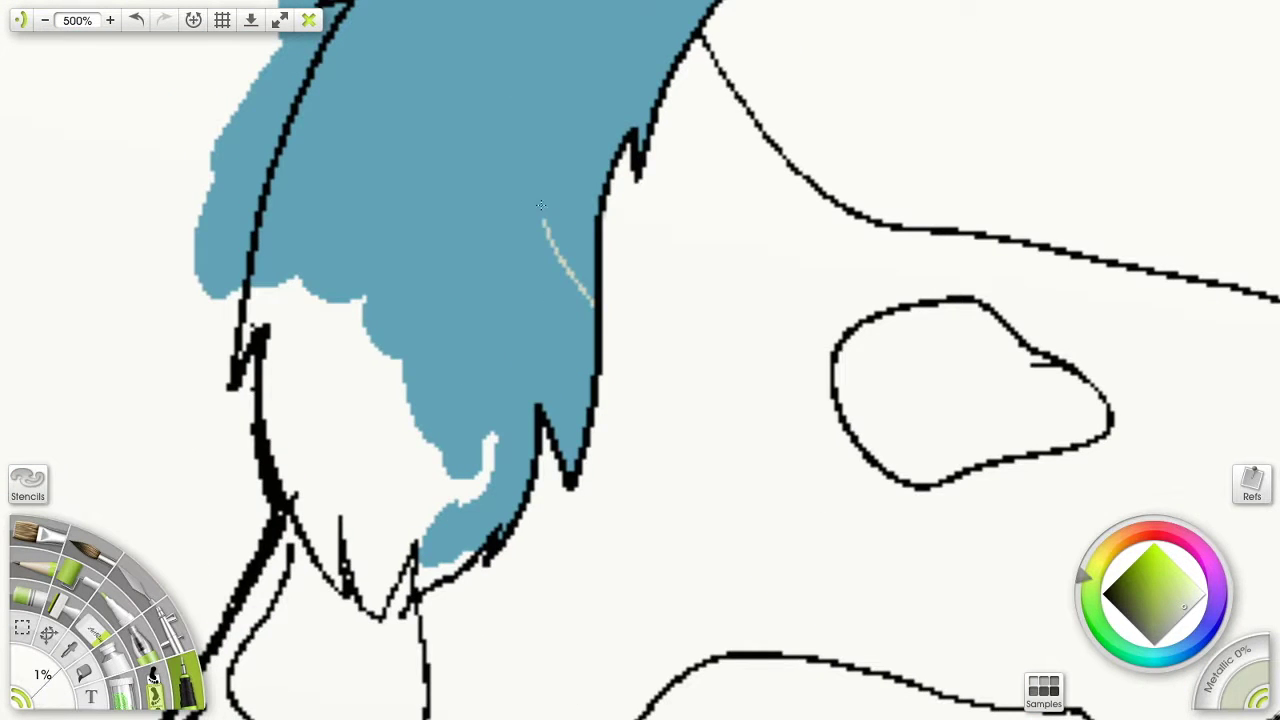
left_click_drag(540, 205, 309, 226)
Fill the flap's fur tip below the jagged outline with pale beige at 11% brush size
left_click_drag(32, 697, 62, 668)
mouse_move(420, 390)
left_mouse_down()
mouse_move(480, 322)
mouse_move(430, 238)
mouse_move(422, 194)
left_mouse_up()
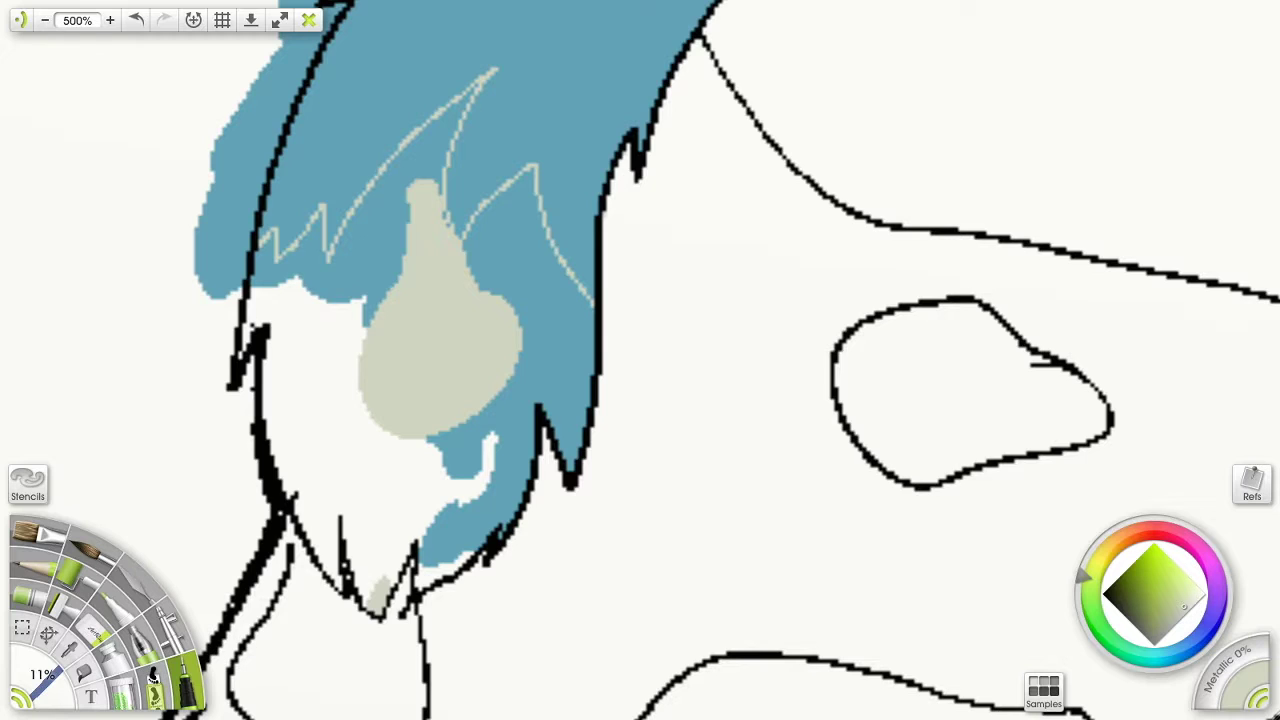
mouse_move(476, 263)
left_mouse_down()
mouse_move(522, 175)
mouse_move(580, 303)
mouse_move(590, 425)
mouse_move(557, 425)
mouse_move(514, 271)
mouse_move(517, 500)
mouse_move(429, 591)
mouse_move(446, 500)
mouse_move(414, 243)
mouse_move(451, 114)
mouse_move(434, 194)
mouse_move(351, 257)
mouse_move(314, 209)
mouse_move(246, 251)
mouse_move(277, 286)
mouse_move(295, 465)
mouse_move(335, 570)
mouse_move(295, 462)
mouse_move(314, 377)
mouse_move(383, 560)
mouse_move(367, 575)
left_mouse_up()
left_click(45, 20)
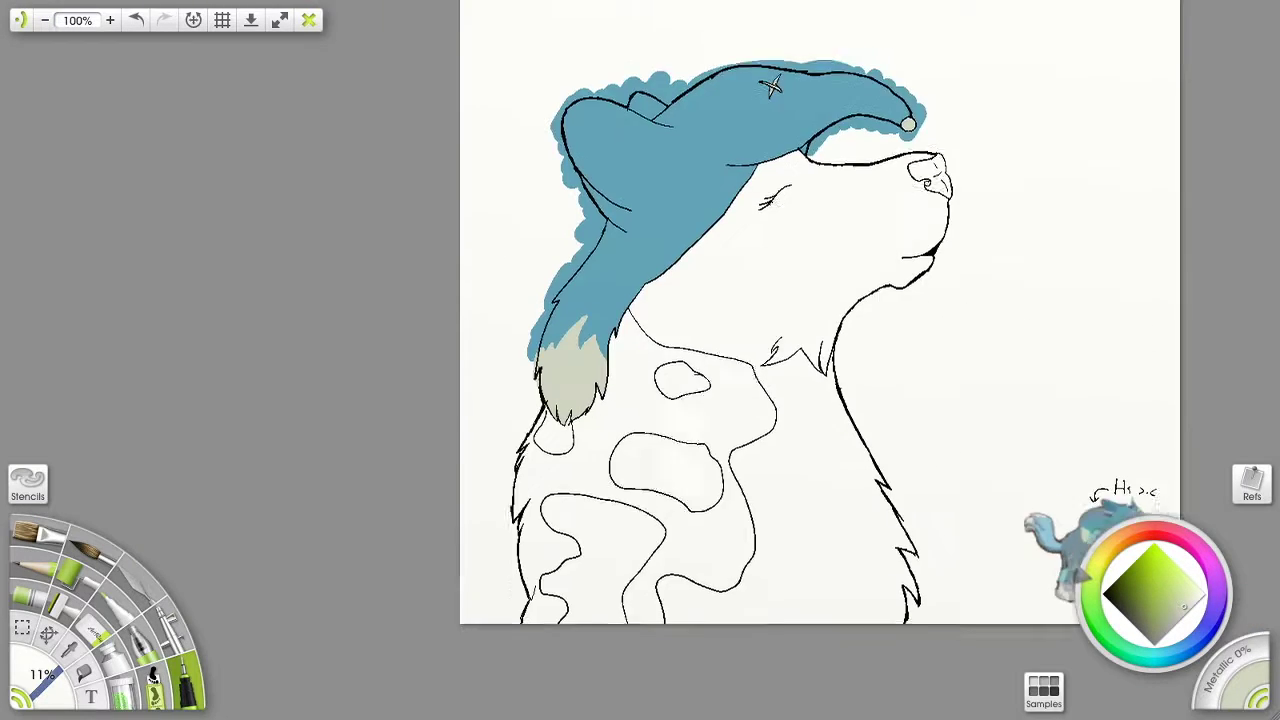
Paint the nose in dark grey sampled from the reference wolf, and its nostril in a darker shade
left_click_drag(458, 208, 272, 280)
left_click(955, 612, "alt")
left_click(110, 20)
left_click_drag(940, 110, 592, 359)
mouse_move(763, 205)
left_mouse_down()
mouse_move(783, 232)
mouse_move(746, 84)
left_mouse_up()
mouse_move(745, 190)
left_mouse_down()
mouse_move(730, 208)
mouse_move(693, 191)
mouse_move(729, 92)
mouse_move(643, 120)
mouse_move(631, 143)
mouse_move(651, 171)
mouse_move(675, 172)
mouse_move(666, 134)
left_mouse_up()
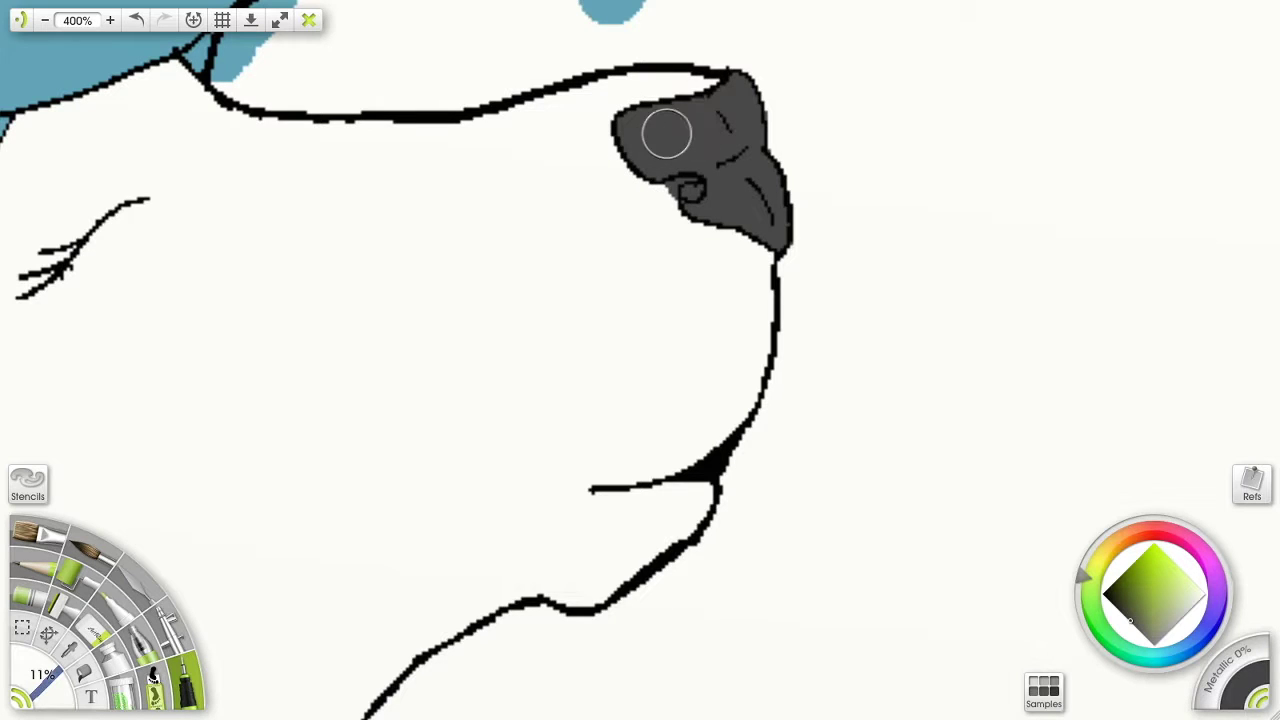
left_click(1117, 608)
mouse_move(680, 197)
left_mouse_down()
mouse_move(690, 105)
mouse_move(484, 72)
left_mouse_up()
Sample light blue from the reference wolf and paint the upper face and cheek with the ink pen
left_click(45, 20)
scroll(677, 190, "down", 3)
left_click(573, 473, "alt")
left_click(586, 486)
left_click(540, 478)
left_click(542, 474)
left_click_drag(458, 359, 569, 406)
left_click(184, 685)
key("ctrl+plus")
key("ctrl+plus")
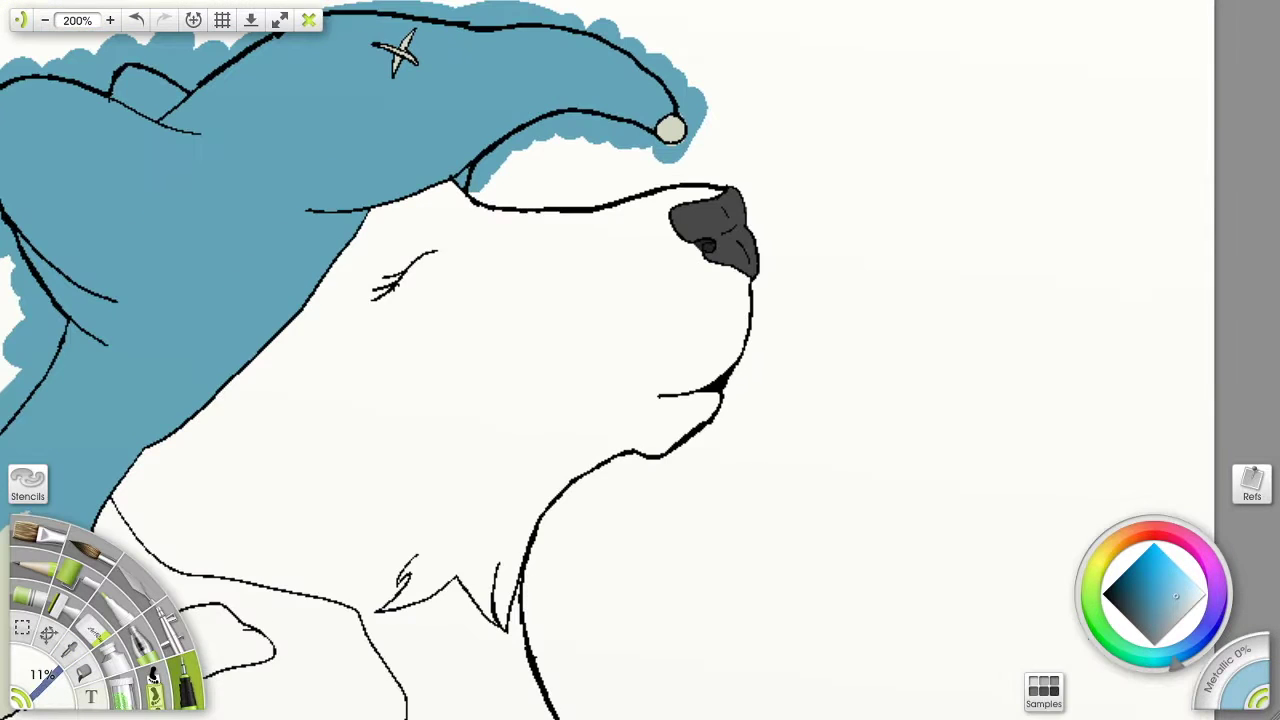
mouse_move(709, 339)
left_mouse_down()
mouse_move(283, 409)
mouse_move(229, 579)
left_mouse_up()
mouse_move(395, 523)
left_mouse_down()
mouse_move(401, 34)
mouse_move(464, 147)
mouse_move(485, 435)
left_mouse_up()
Flood-fill the patterned body area and its markings with light blue
left_click(84, 672)
left_click(243, 437)
left_click_drag(408, 566, 719, 234)
left_click(453, 499)
left_click(186, 685)
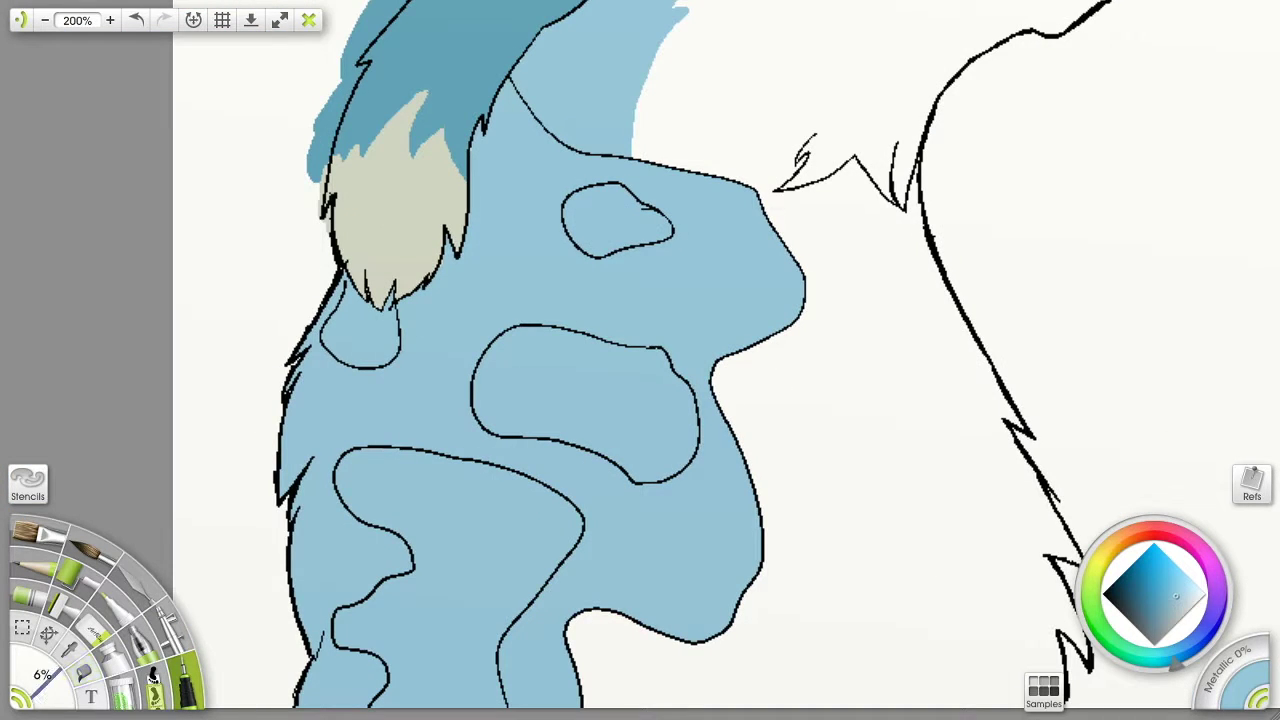
Thicken the neckline beneath the hat's flap in black and change the body area around the large marking to white
left_click(1105, 595)
left_click(110, 20)
left_click_drag(378, 60, 404, 326)
left_click_drag(406, 66, 449, 125)
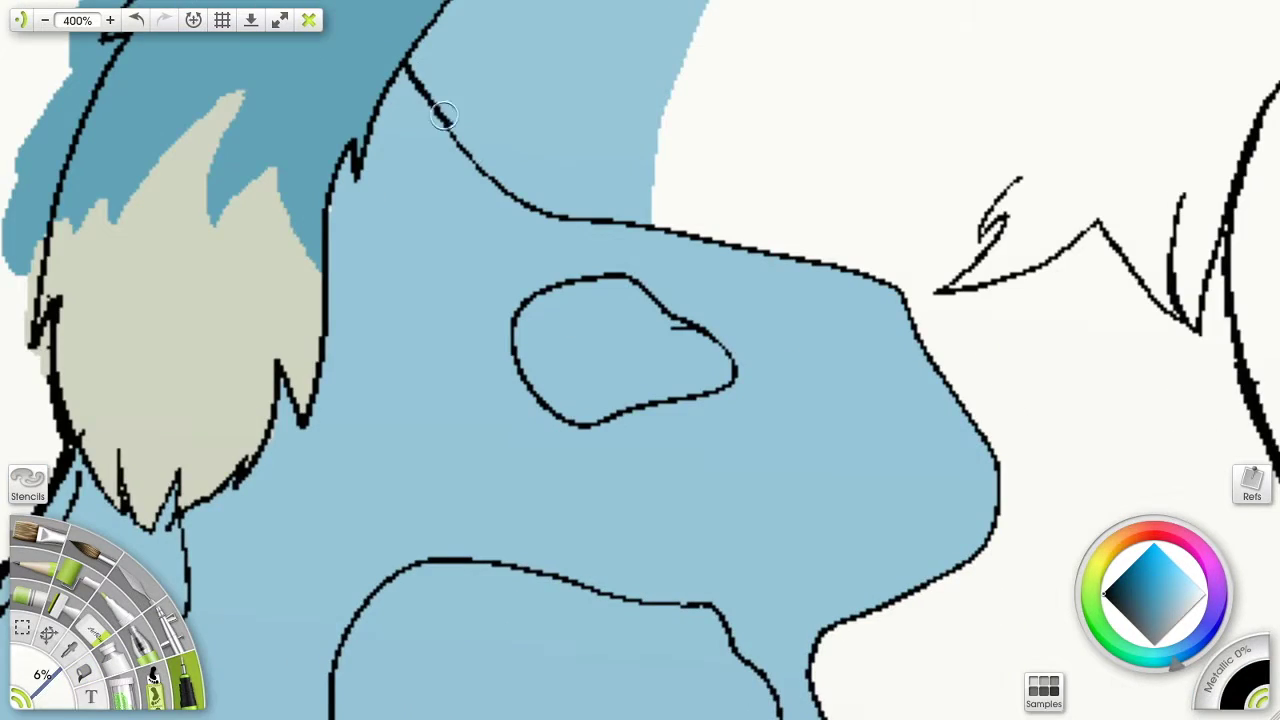
left_click_drag(740, 660, 540, 120)
left_click_drag(566, 420, 660, 195)
left_click(45, 20)
left_click_drag(235, 210, 132, 516)
left_click(70, 650)
key("ctrl+z")
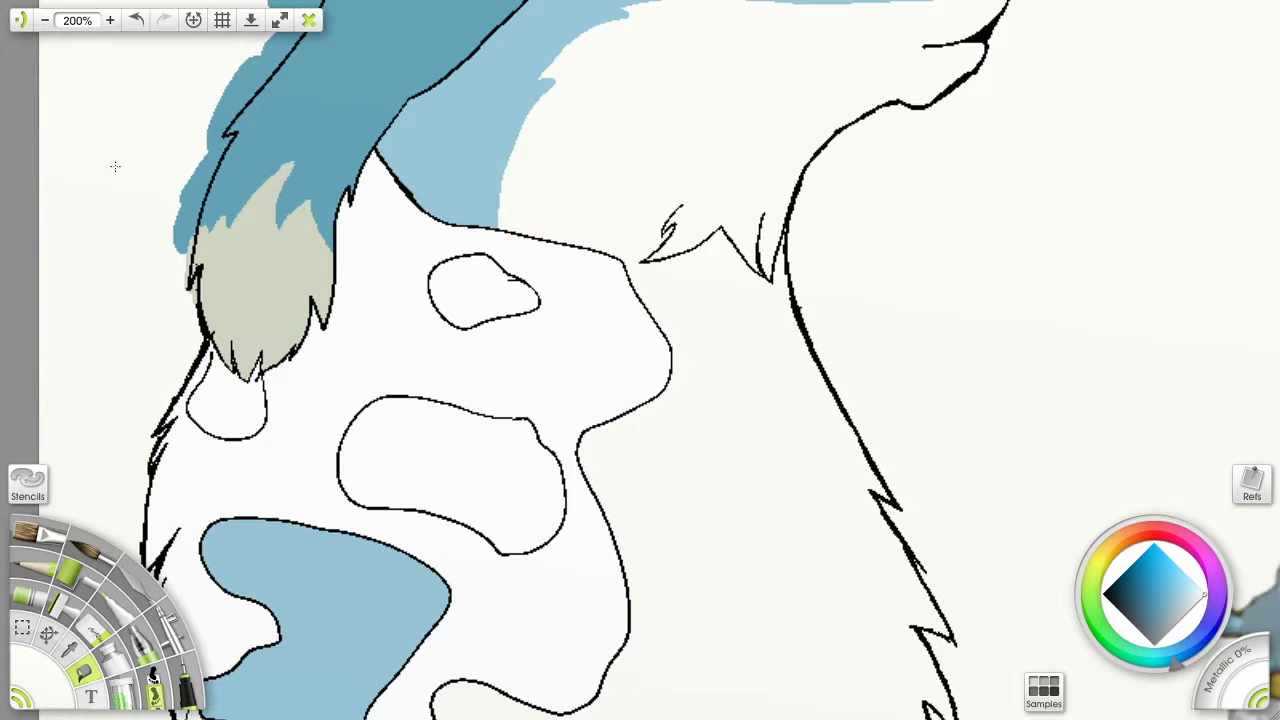
Close the gaps in the outlines of the large body spot and the spot beneath the flap with black ink
left_click(1105, 595)
left_click(187, 688)
left_click(110, 20)
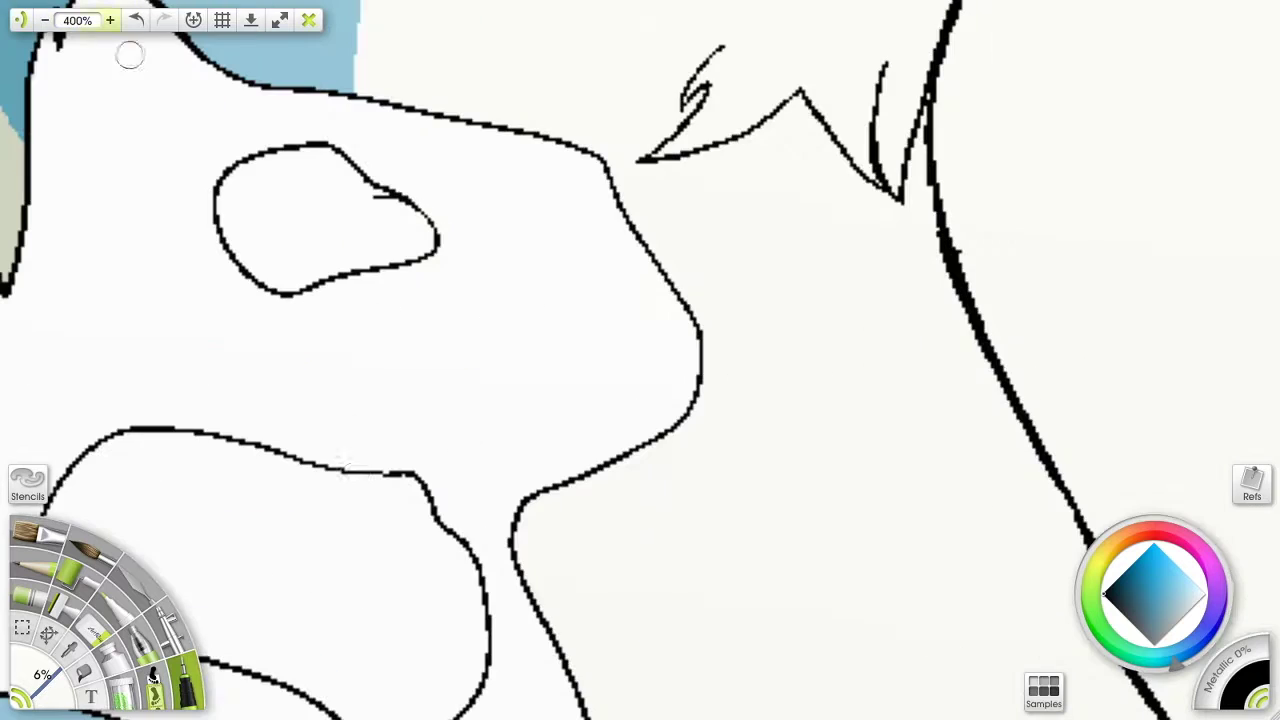
left_click_drag(465, 547, 992, 345)
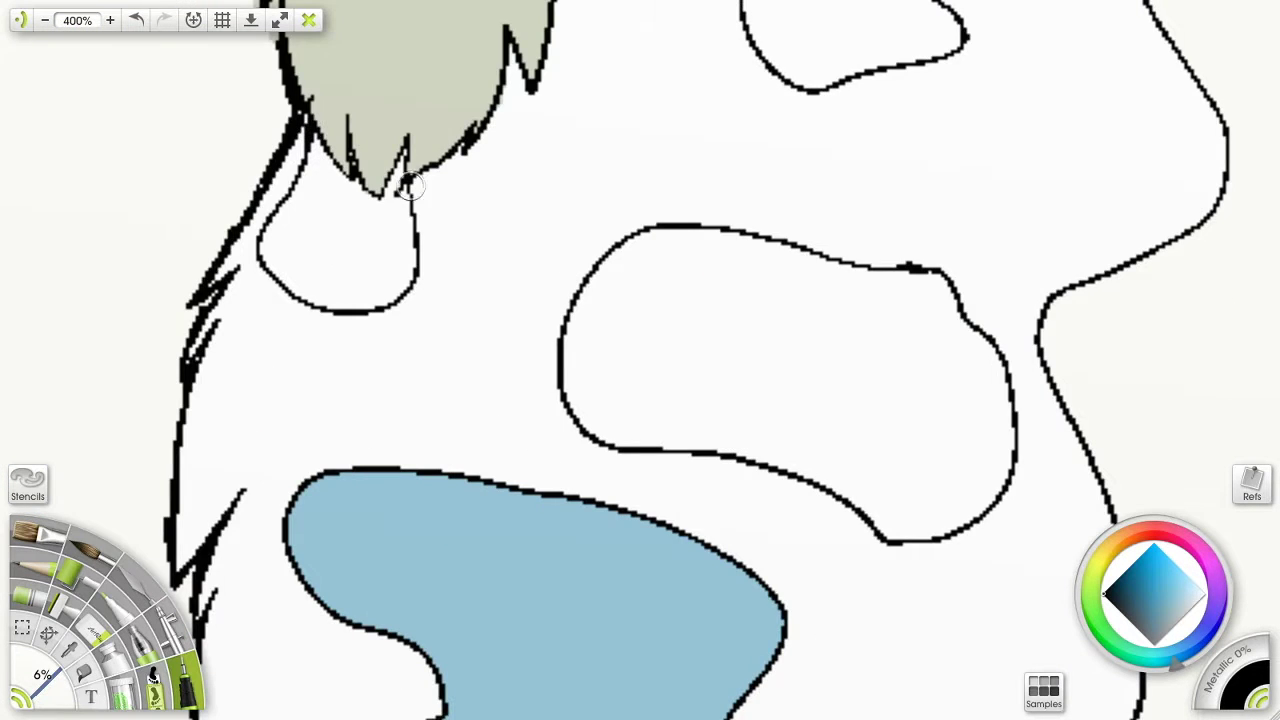
Sample the light blue and flood-fill the three separate spots on the body with it
left_click(45, 20)
left_click(45, 20)
left_click(69, 650)
left_click(545, 580)
left_click(84, 673)
left_click(690, 360)
left_click(735, 190)
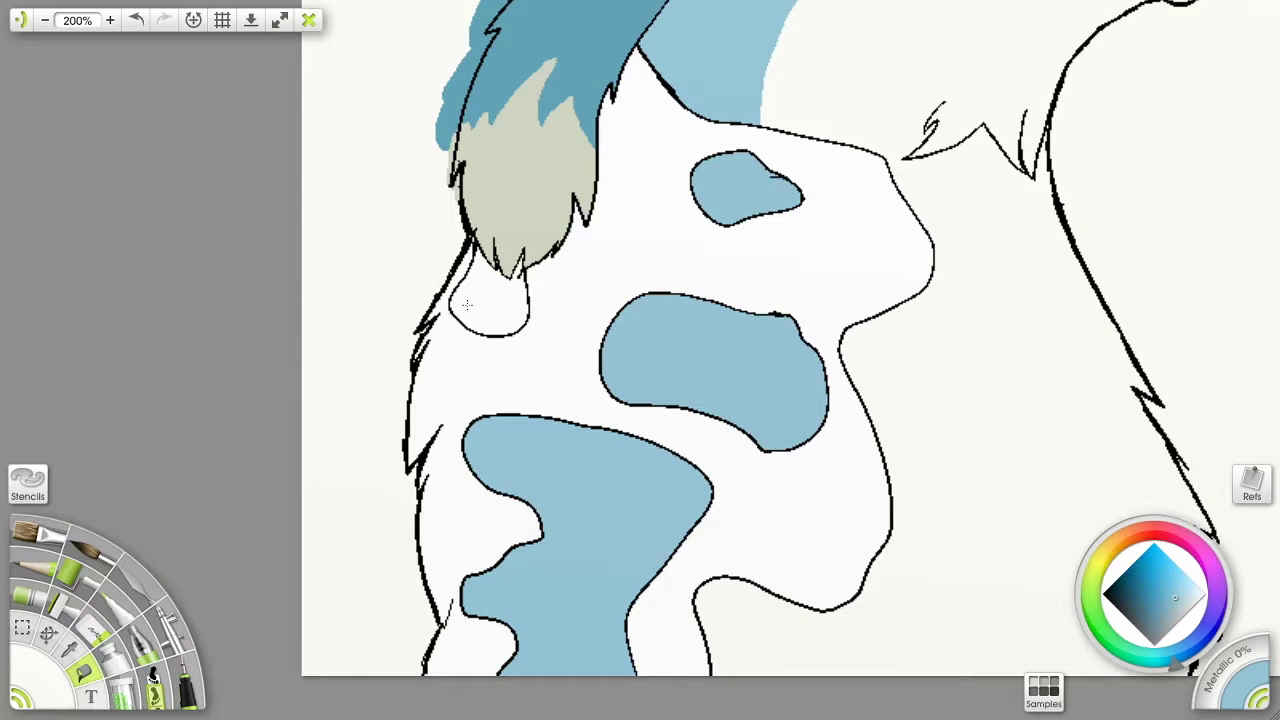
left_click(466, 300)
Sample light grey from the reference wolf and flood-fill the lower face, neck and chest
scroll(627, 276, "down", 2)
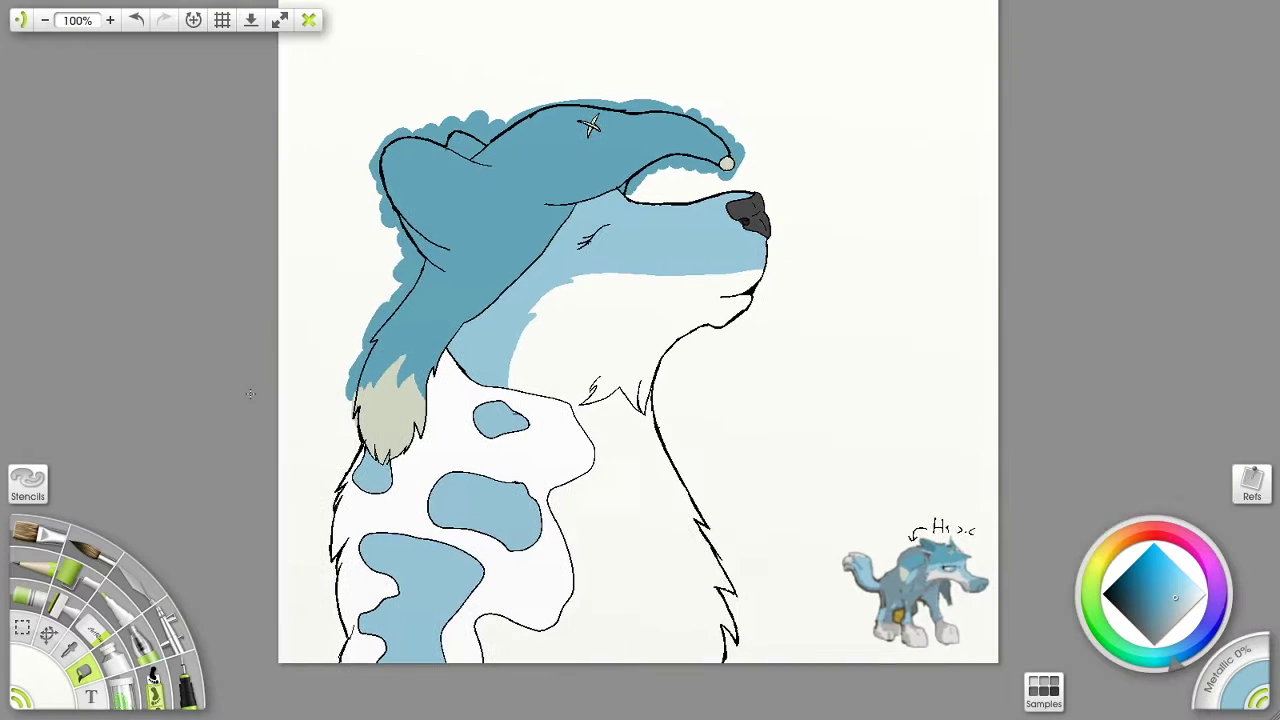
left_click(930, 574)
left_click(84, 673)
left_click(620, 450)
left_click_drag(620, 450, 550, 460)
left_click(137, 20)
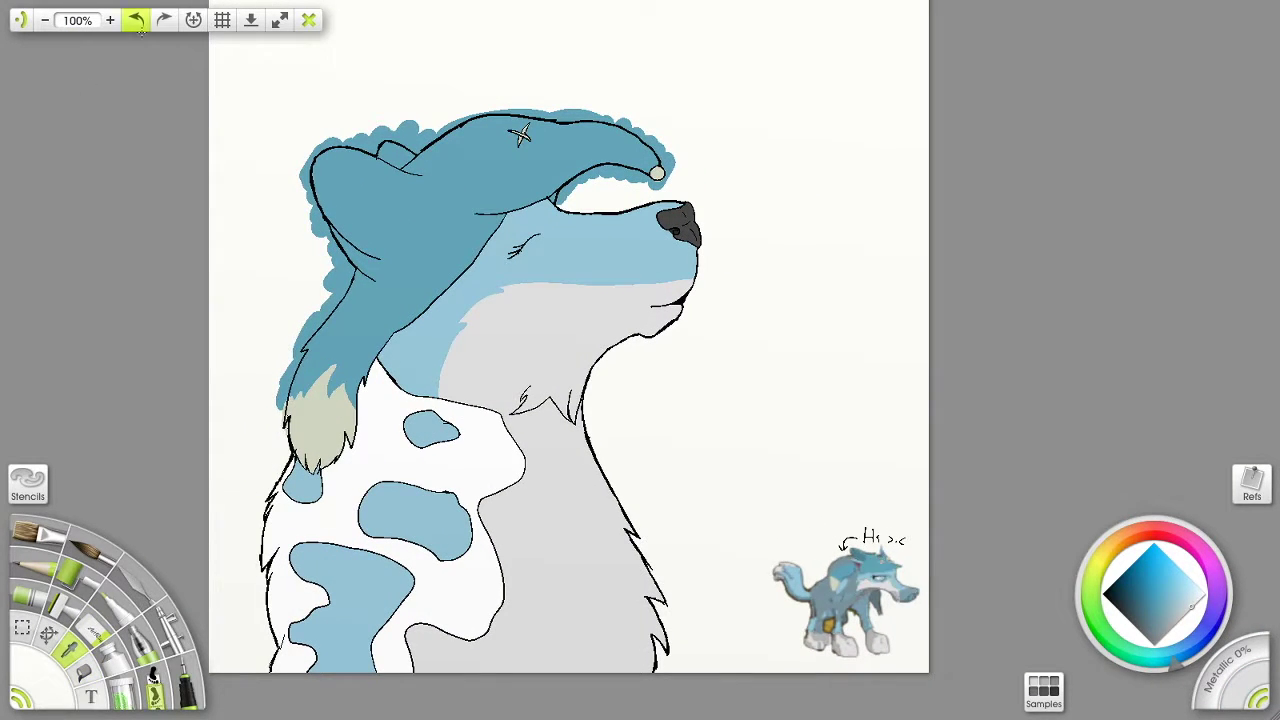
Try to paint over the closed eye in a darker blue at 1% size, then undo it
left_click(880, 579)
scroll(323, 131, "up", 3)
left_click_drag(323, 131, 710, 581)
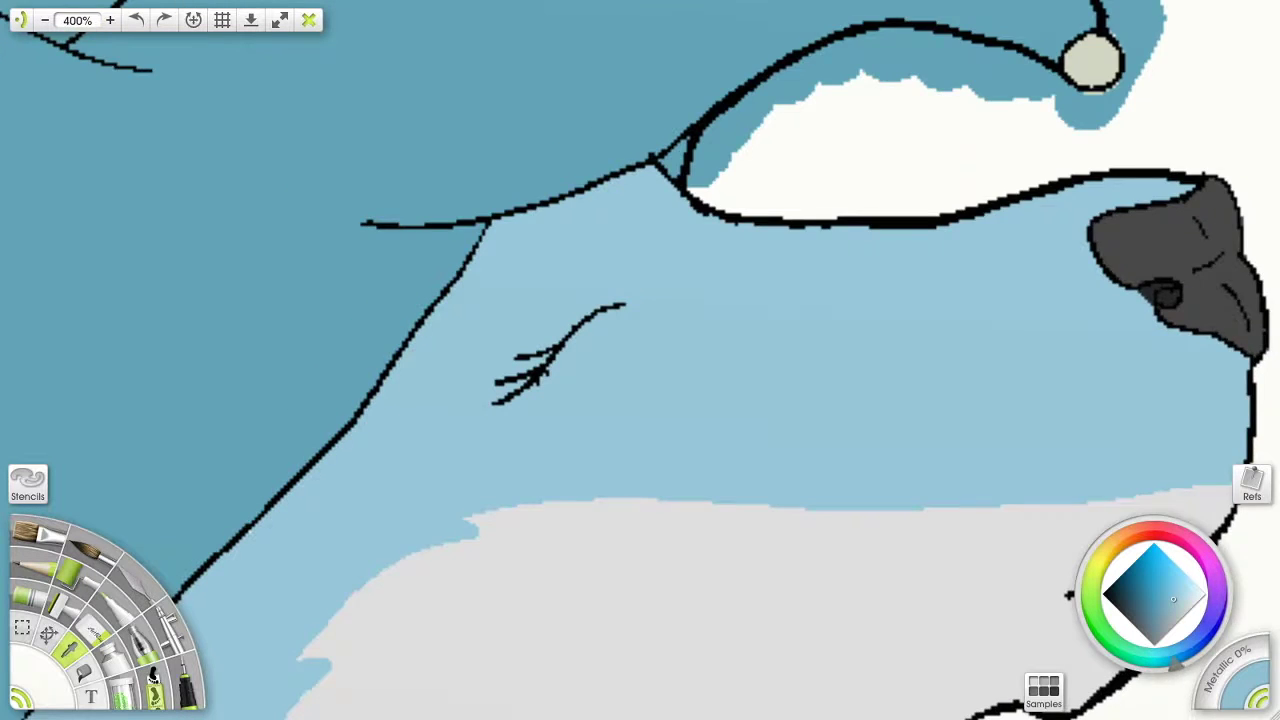
scroll(640, 590, "up", 2)
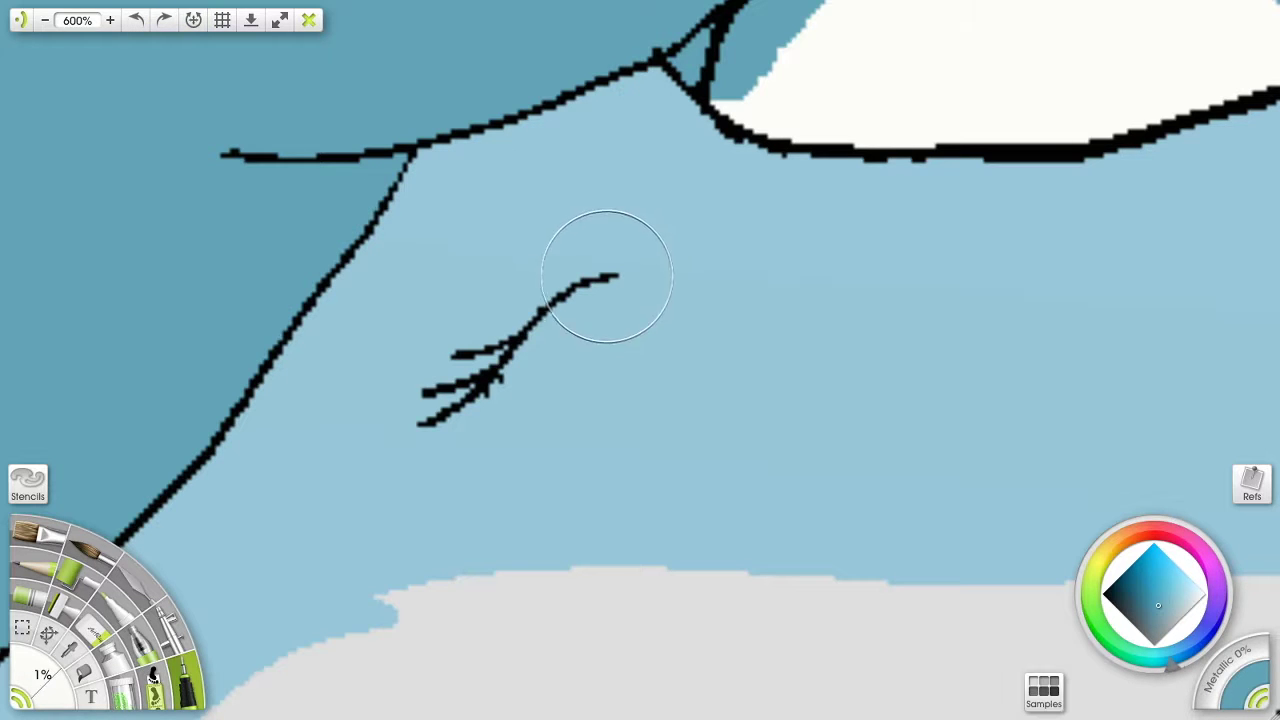
left_click(589, 275)
left_click(137, 20)
key("ctrl+z")
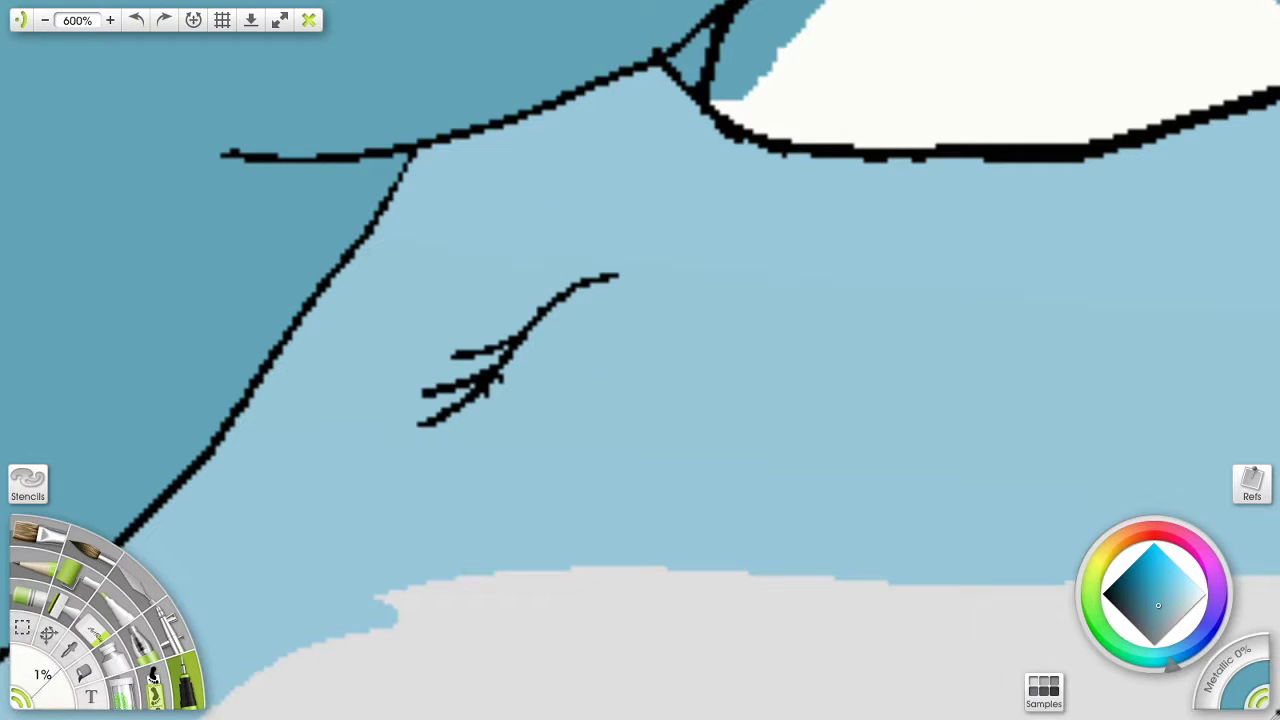
Sample blue-grey from the reference wolf and flood-fill the body area around the light blue markings
scroll(607, 304, "down", 5)
left_click_drag(607, 304, 528, 252)
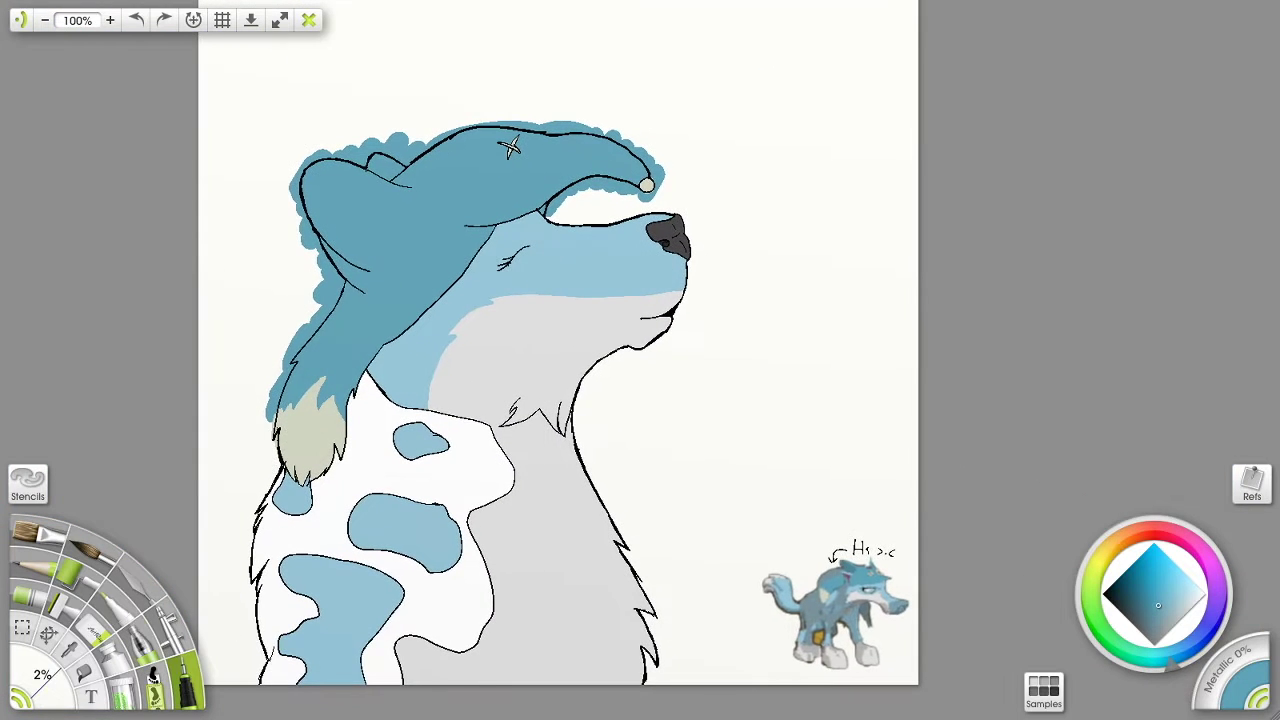
left_click(813, 607, "alt")
left_click(377, 462)
left_click_drag(318, 554, 377, 516)
Draw jagged light grey dividing lines down the small upper spot and the large middle spot at 2% size
left_click(938, 562, "alt")
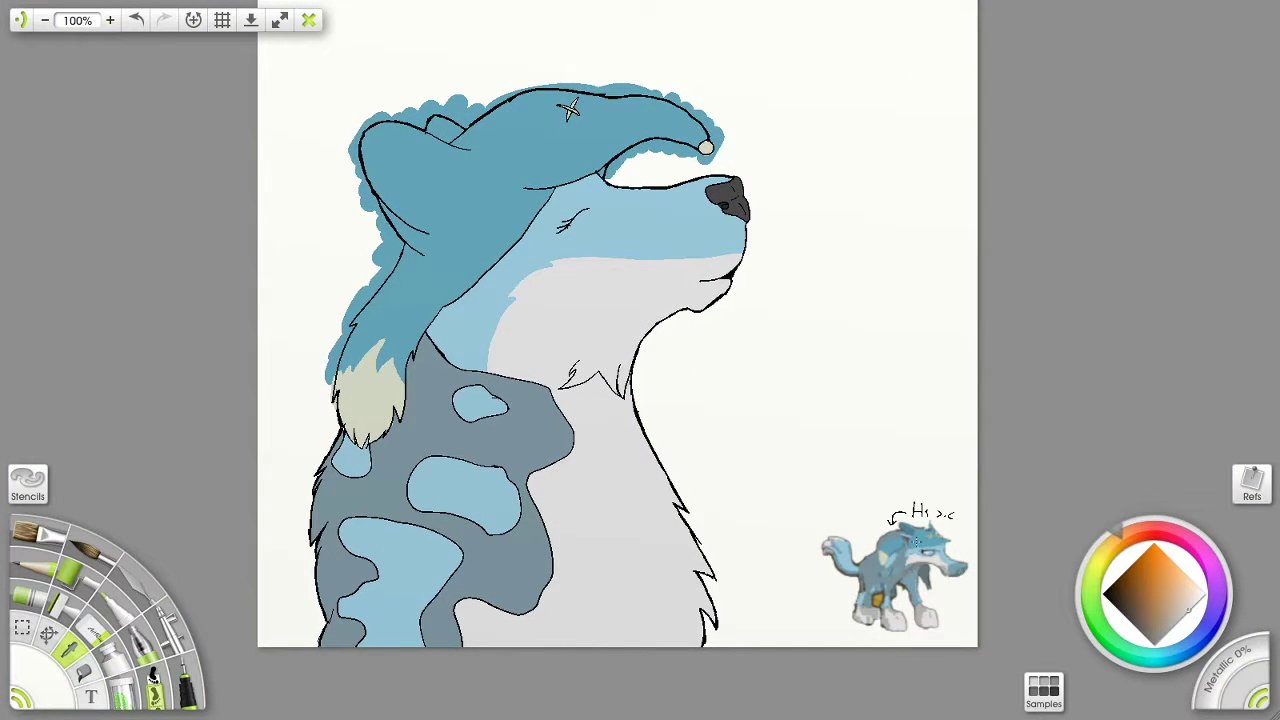
scroll(552, 341, "up", 2)
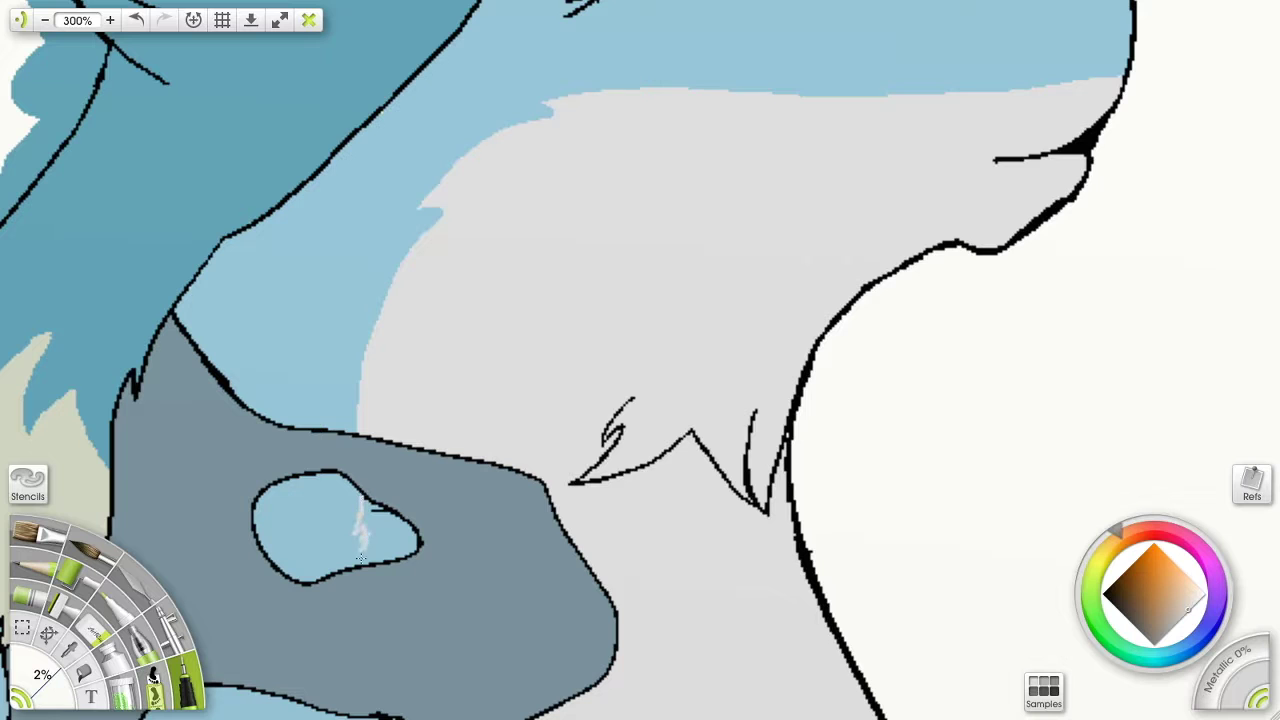
left_click_drag(400, 647, 445, 389)
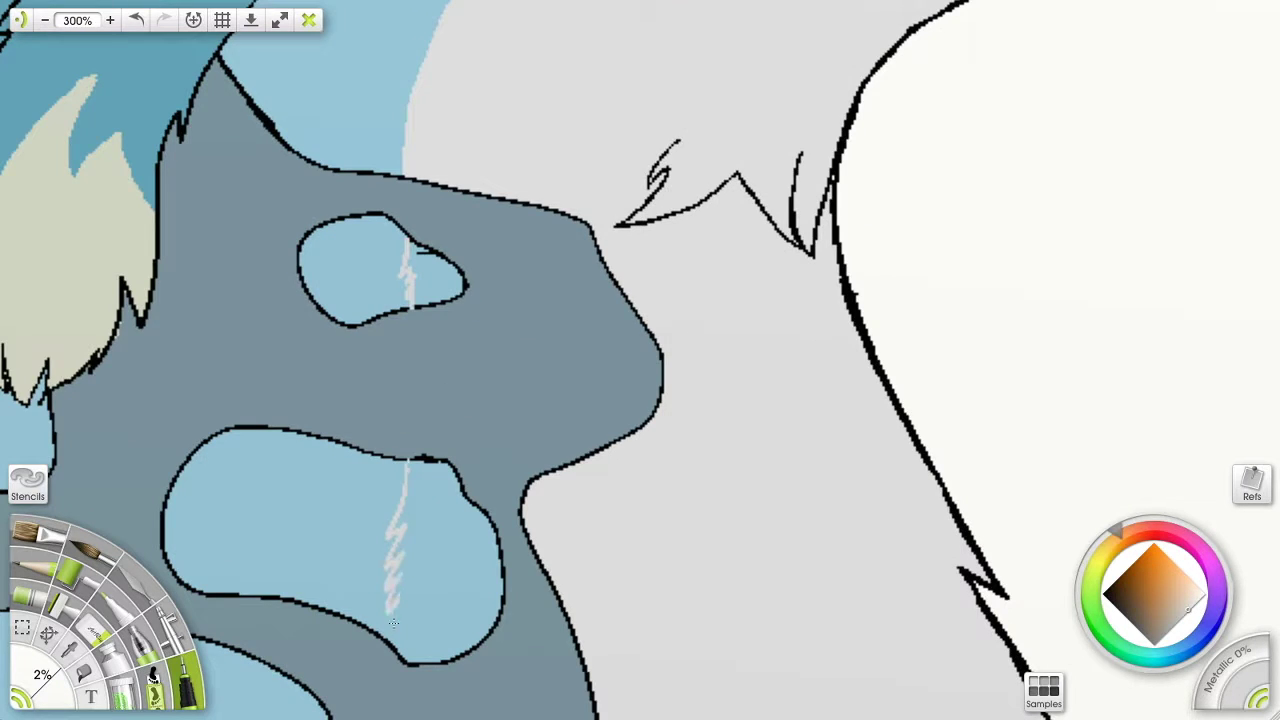
scroll(399, 594, "down", 5)
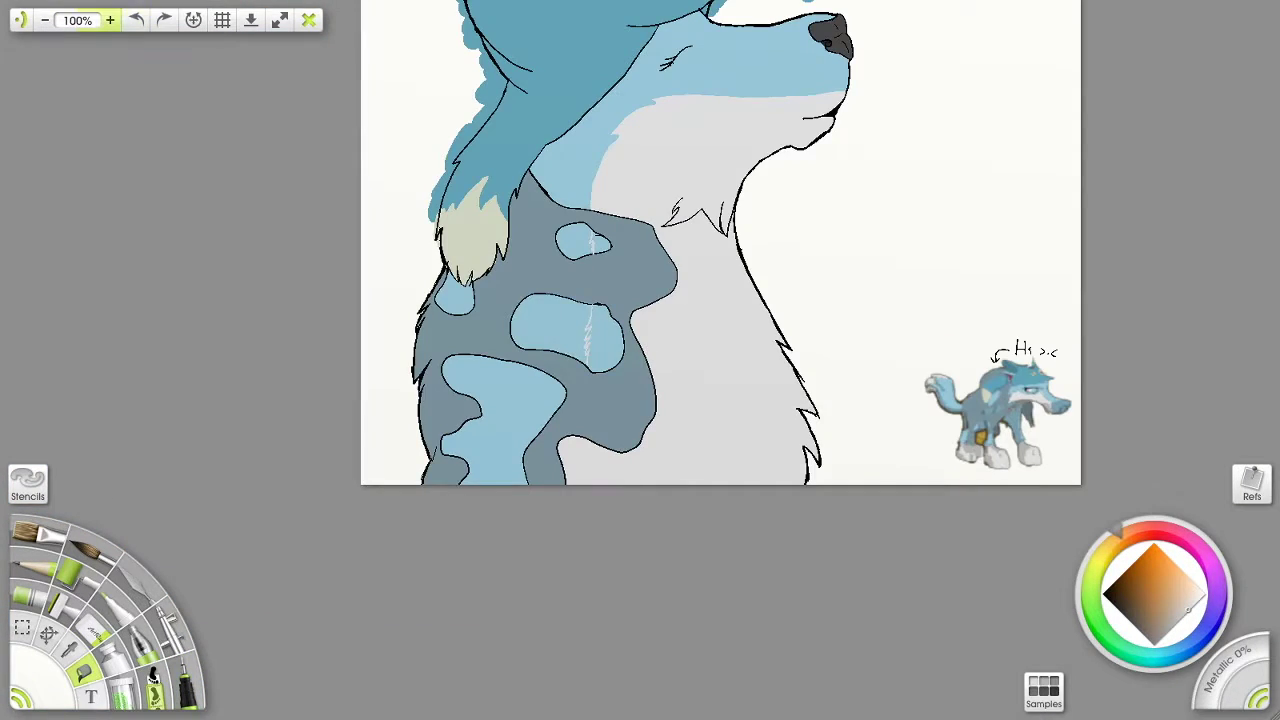
Flood-fill the chest-side portions of the two divided spots with light grey
scroll(640, 360, "up", 4)
left_click_drag(433, 148, 402, 565)
left_click(455, 312)
left_click_drag(455, 312, 384, 192)
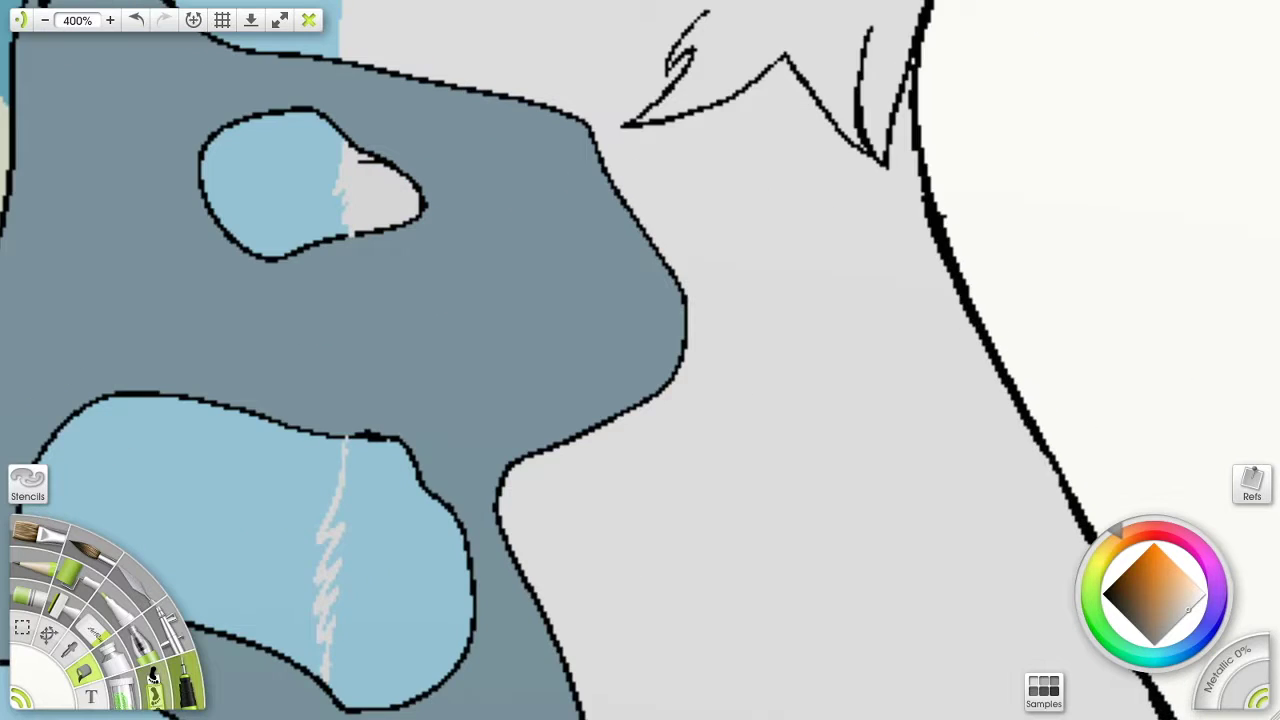
left_click(84, 673)
left_click(400, 530)
scroll(605, 422, "down", 4)
left_click_drag(620, 69, 568, 117)
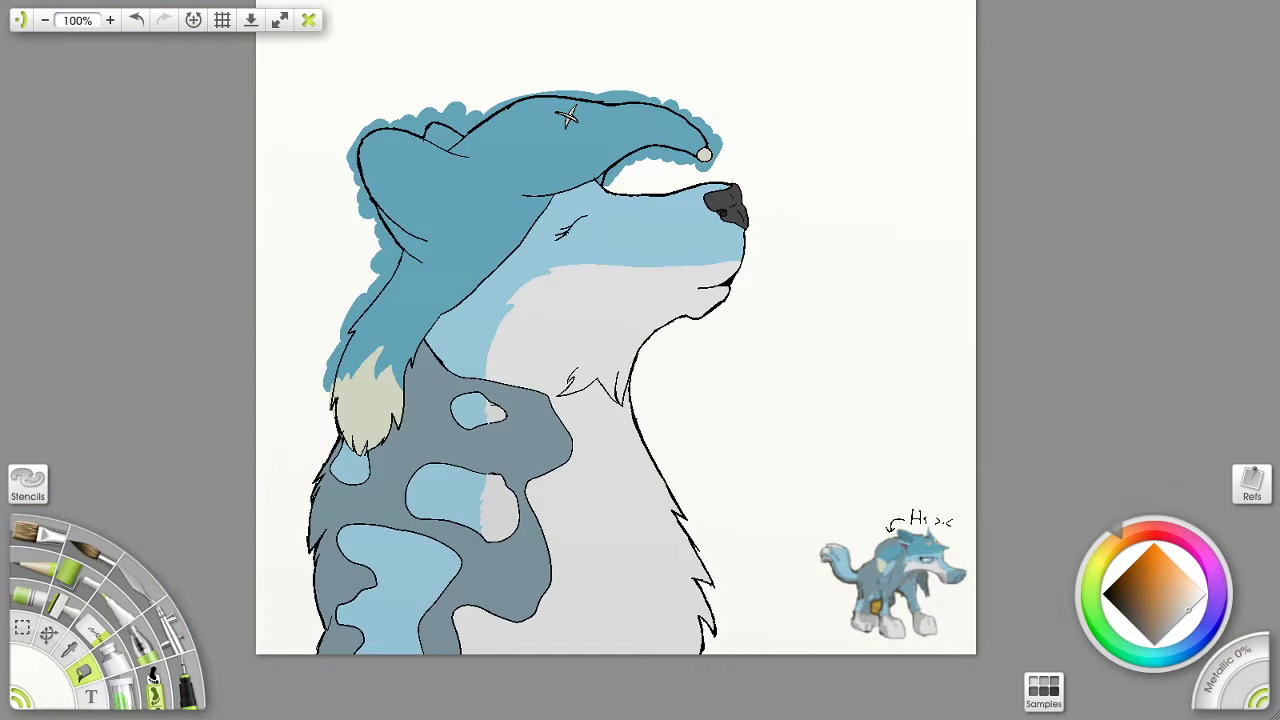
Undo the light grey fills in the two divided spots
key("ctrl+z")
key("ctrl+z")
key("ctrl+z")
key("ctrl+z")
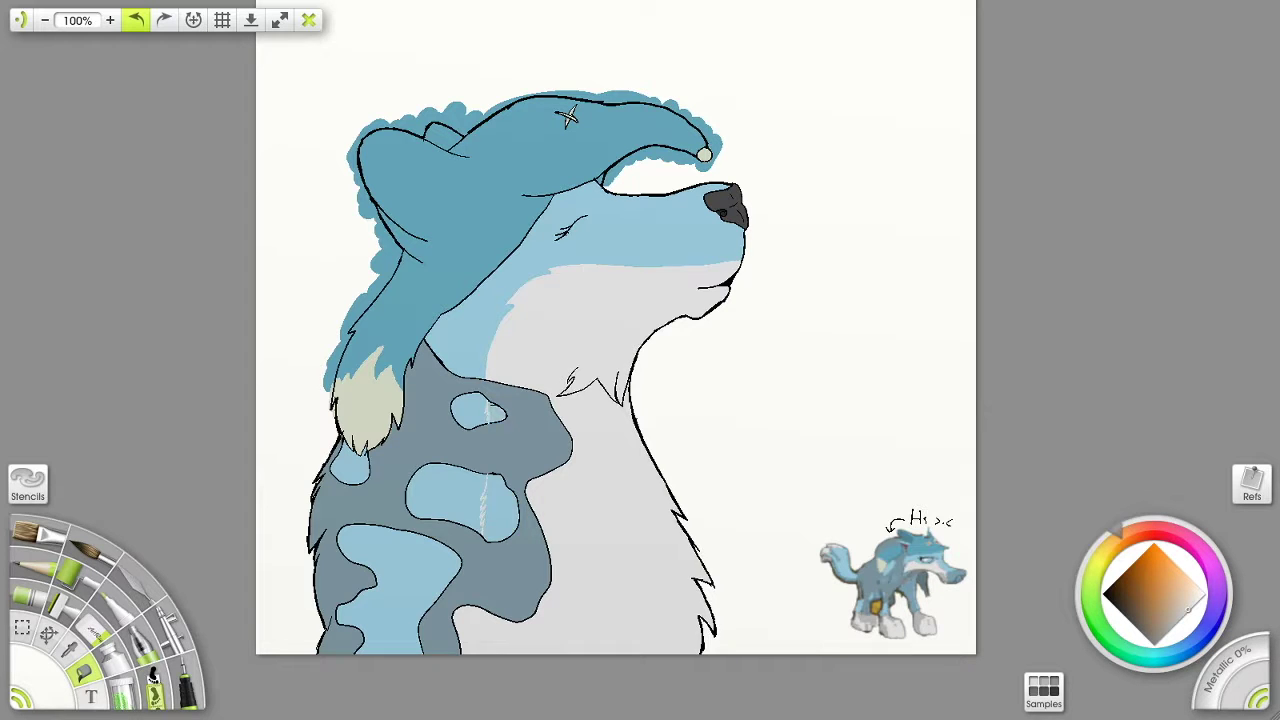
Flood-fill the wolf's white lower face, neck and chest with light grey
key("ctrl+y")
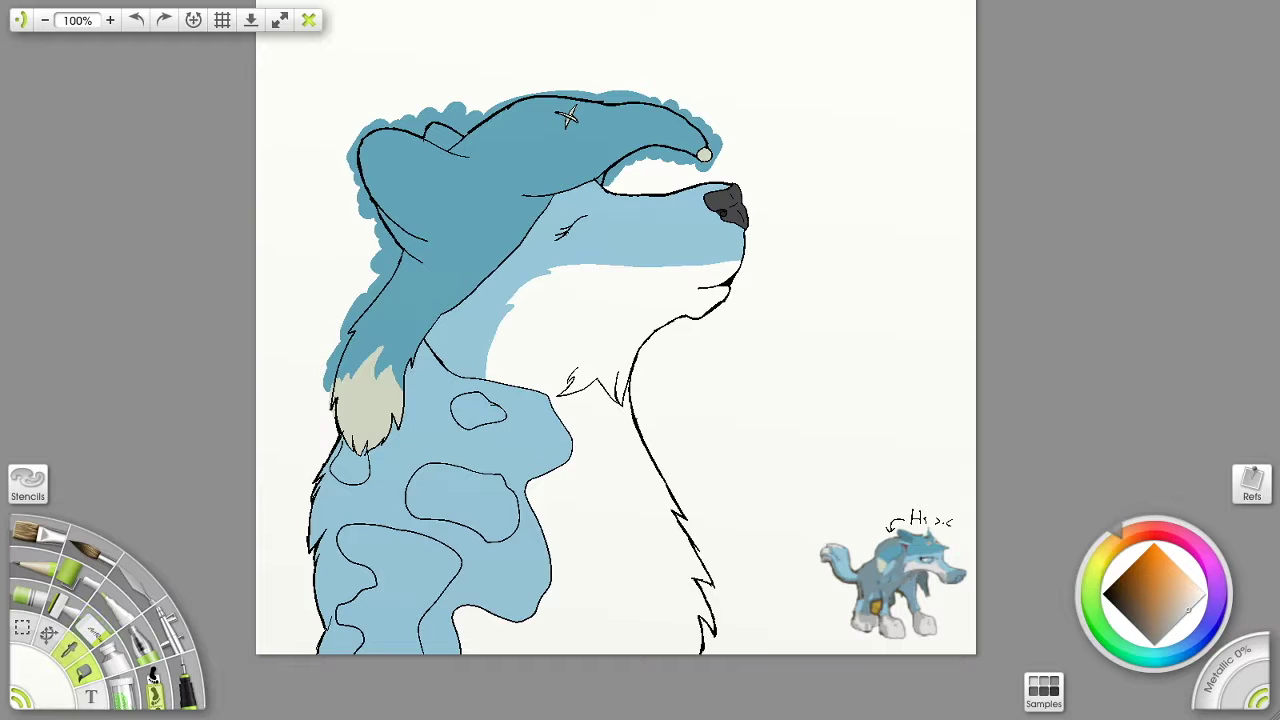
left_click(589, 398)
left_click(1104, 595)
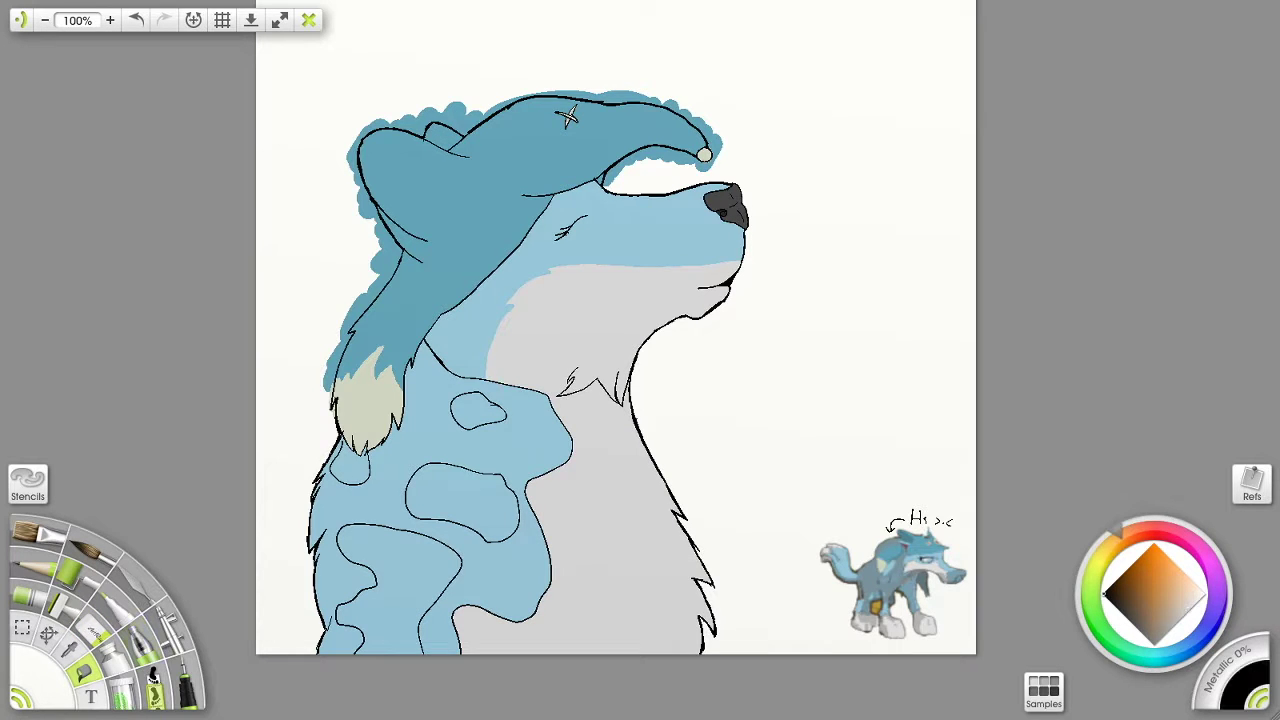
Sample blue-grey from the reference wolf and flood-fill the body area surrounding the light blue markings
scroll(454, 472, "up", 5)
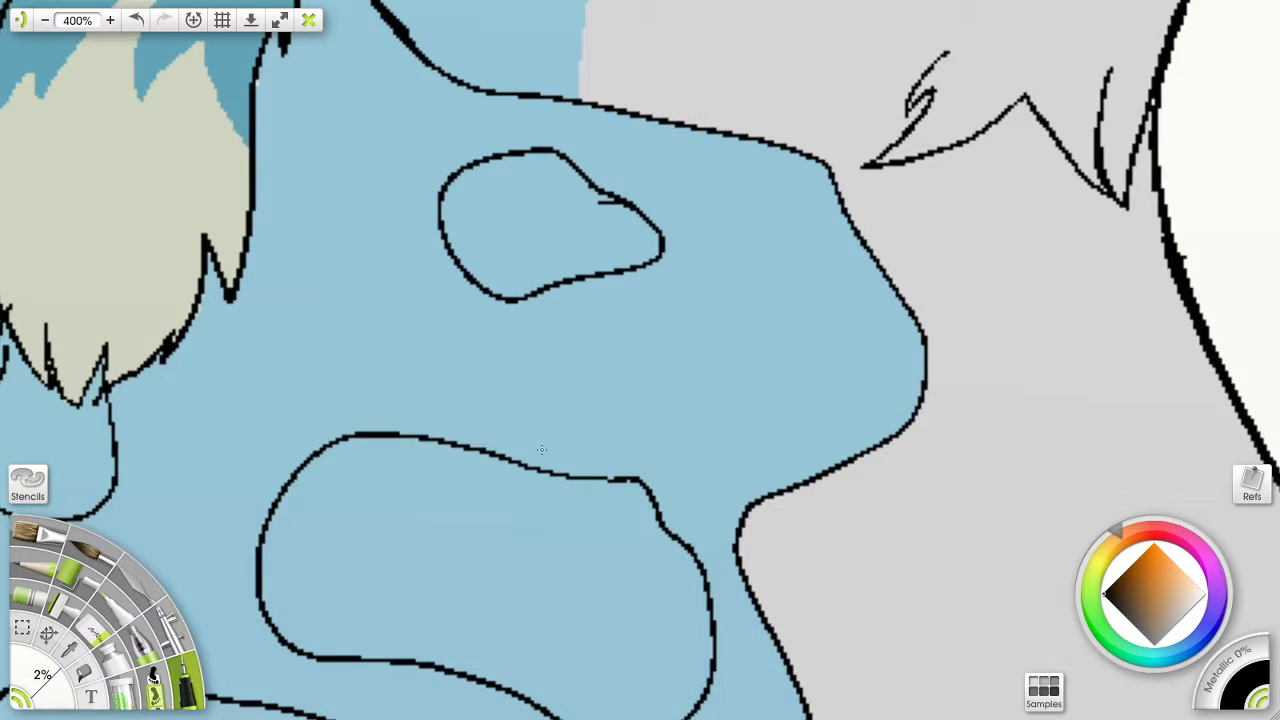
left_click_drag(553, 446, 861, 449)
scroll(321, 344, "down", 2)
left_click_drag(760, 500, 342, 405)
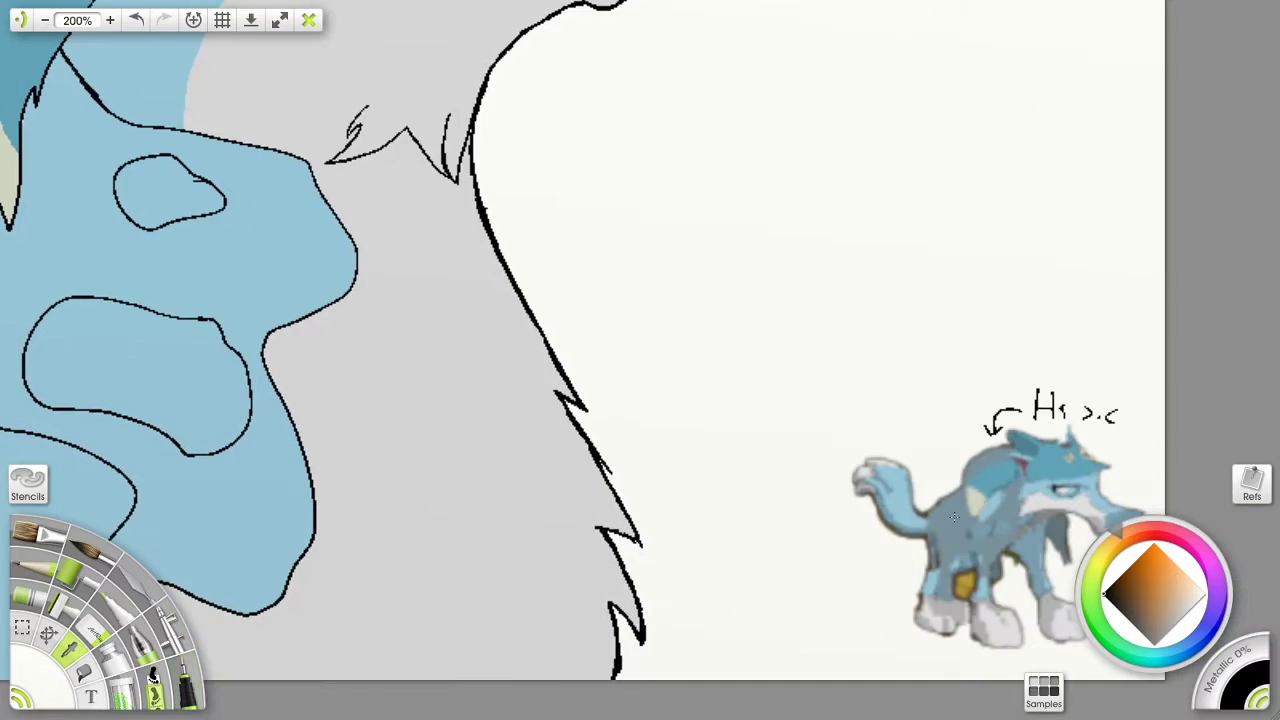
left_click(975, 500, "alt")
left_click_drag(600, 450, 989, 569)
left_click(430, 368)
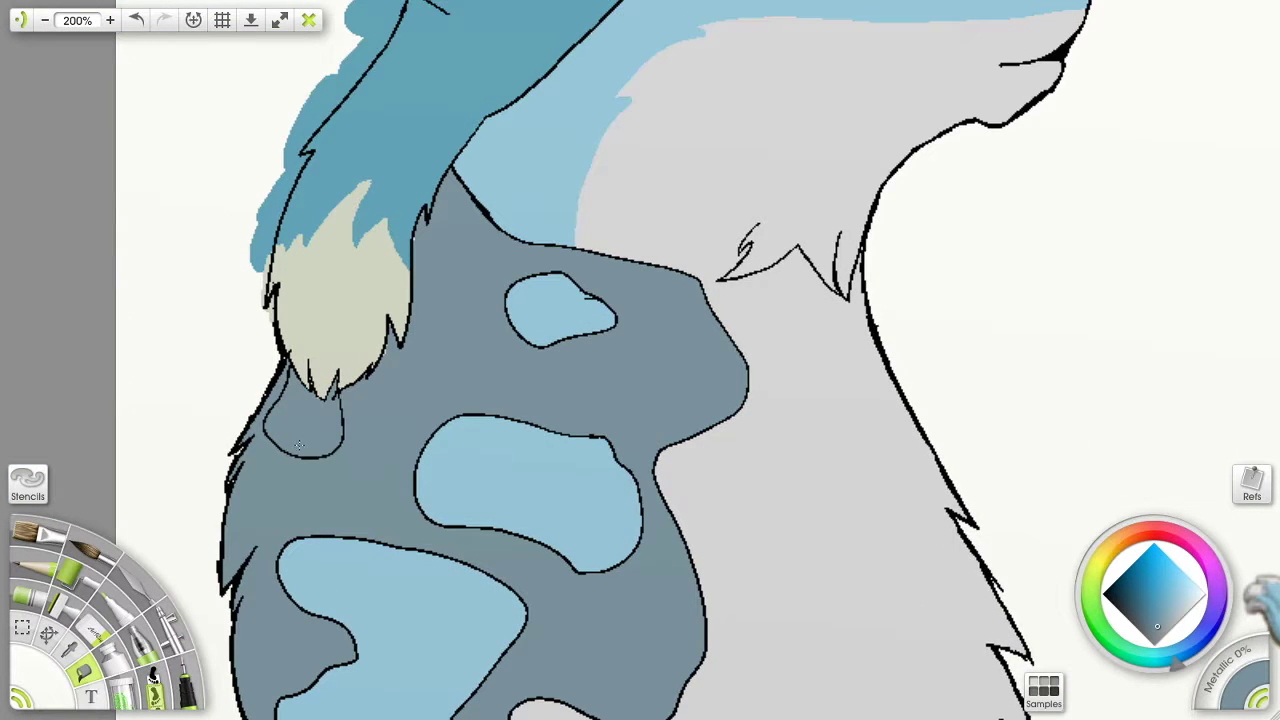
key("ctrl+z")
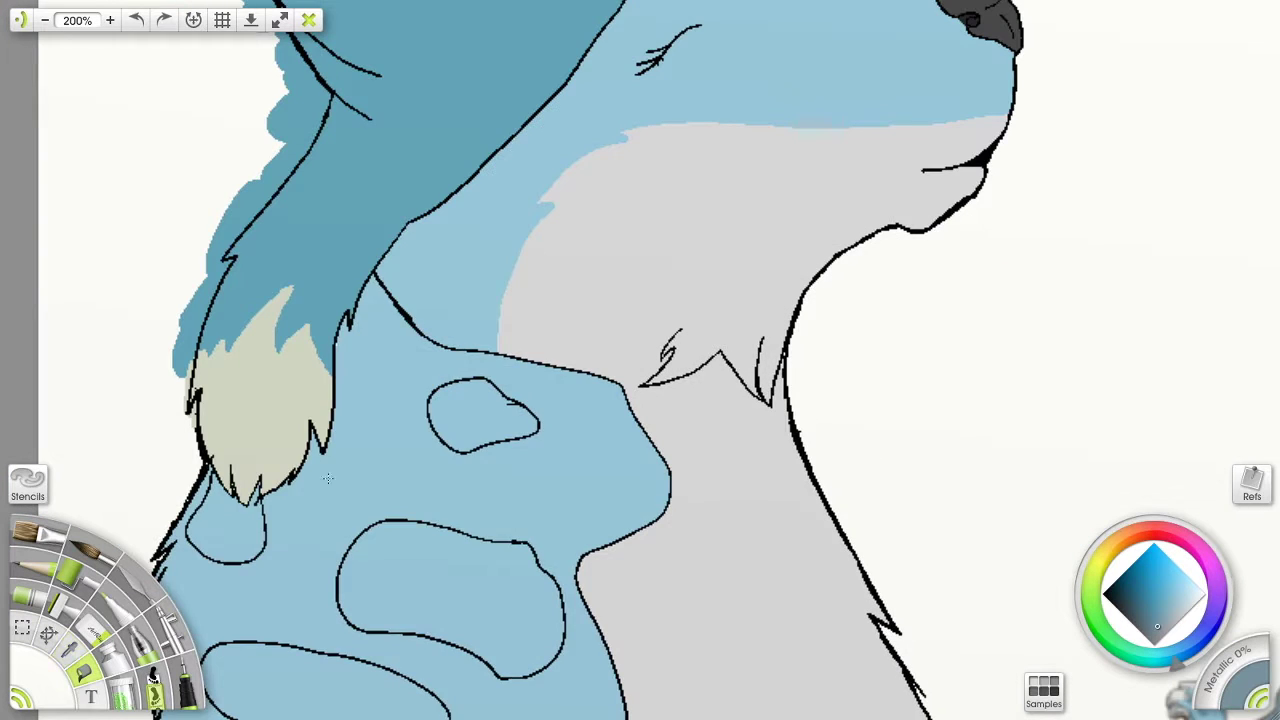
key("ctrl+y")
Sample light blue from a body marking and flood-fill the small spot beneath the hat's pale furry tip
scroll(440, 371, "up", 2)
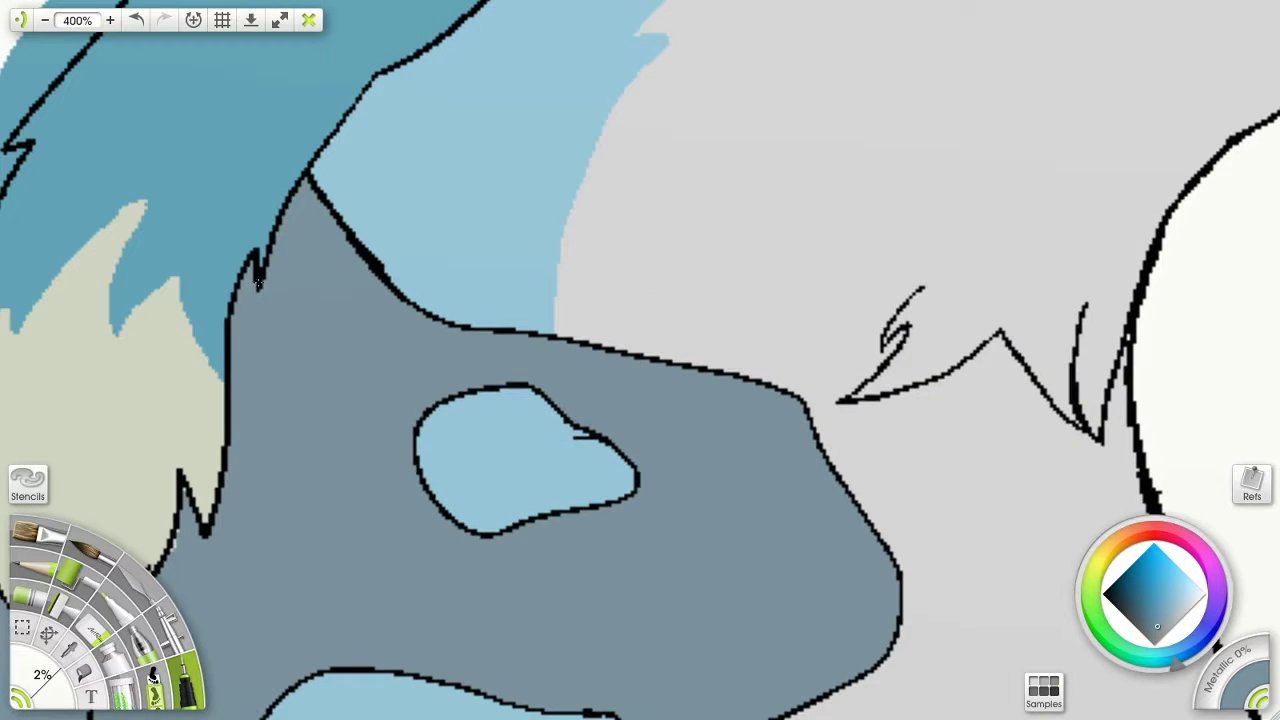
left_click_drag(183, 485, 238, 350)
left_click_drag(86, 484, 296, 265)
left_click(681, 549, "alt")
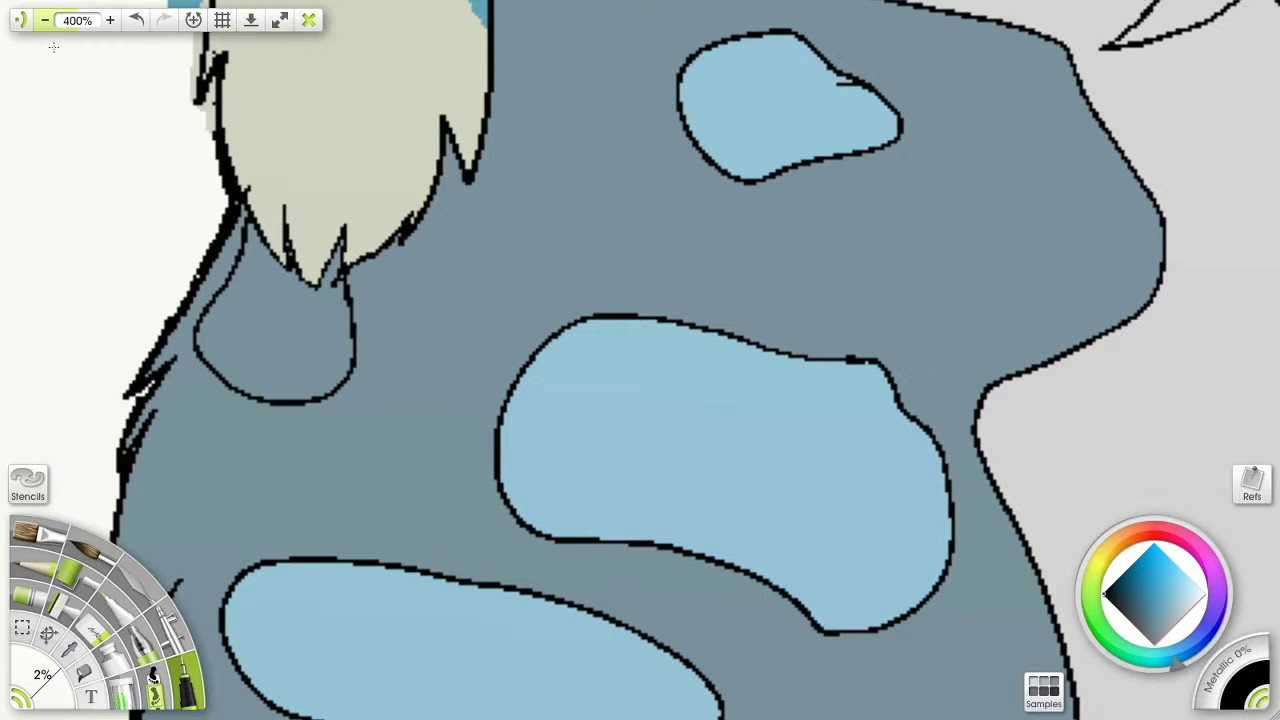
left_click(70, 650)
left_click(300, 640)
left_click(83, 673)
left_click(272, 335)
Sample light grey and draw jagged dividing lines through the small upper and large middle spots at 2% size
left_click(46, 20)
left_click(70, 650)
left_click(690, 515)
left_click(187, 686)
left_click(110, 20)
left_click(110, 20)
left_click_drag(724, 481, 729, 517)
mouse_move(729, 517)
left_mouse_down()
mouse_move(634, 364)
mouse_move(490, 475)
left_mouse_up()
Flood-fill the chest-side parts of the two divided spots with light grey
key("f")
left_click(534, 446)
left_click(552, 132)
left_click(377, 496, "alt")
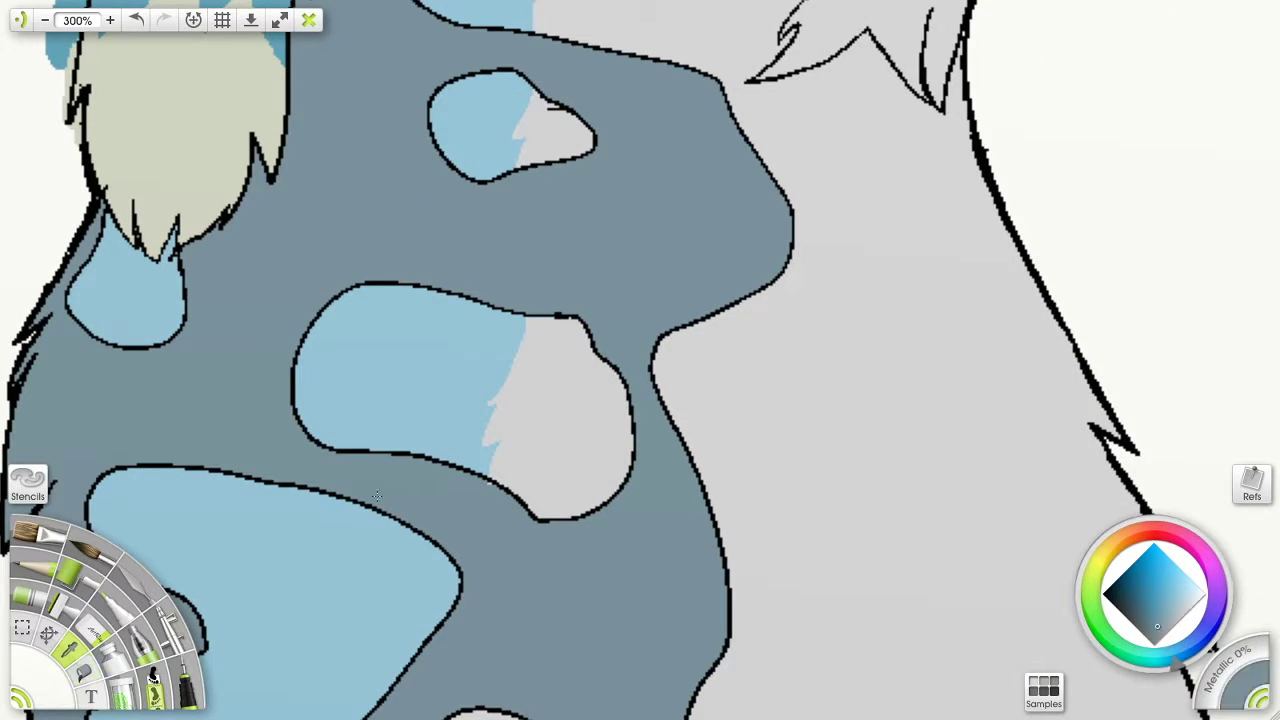
key("ctrl+0")
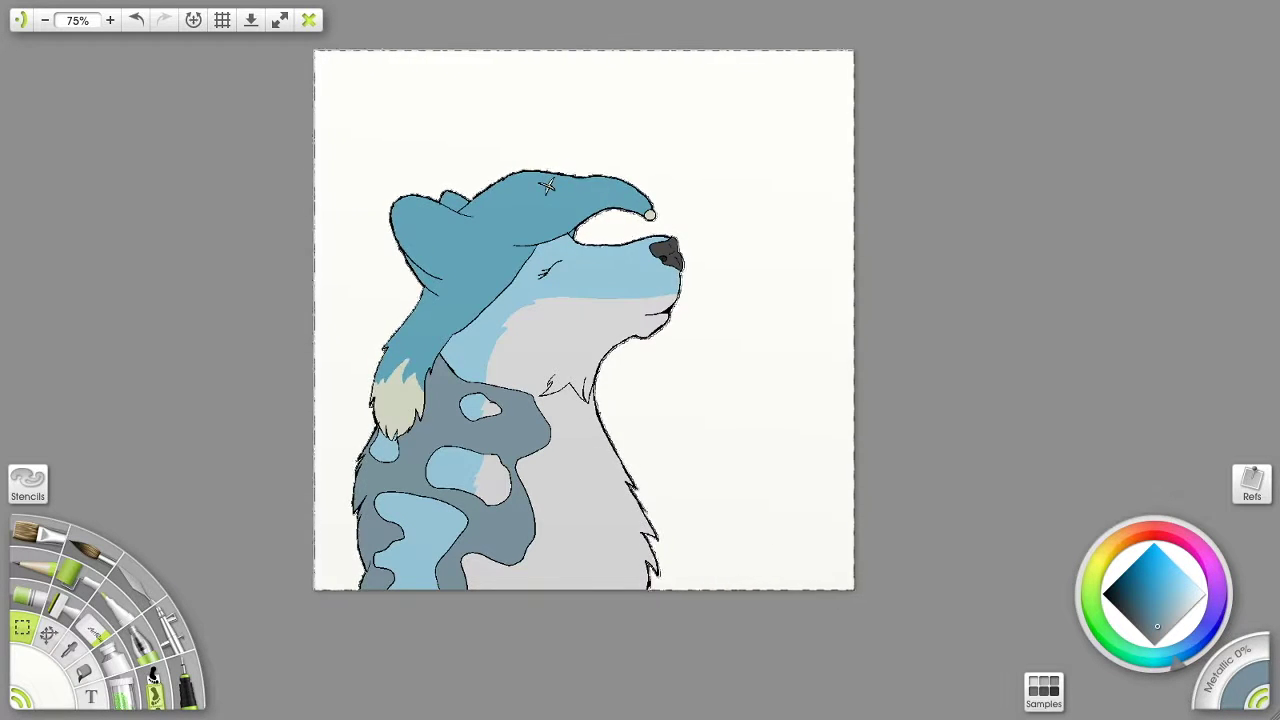
Airbrush black shading at 76% size along the outer edges of the hat, muzzle, neck, chest and back
left_click(186, 682)
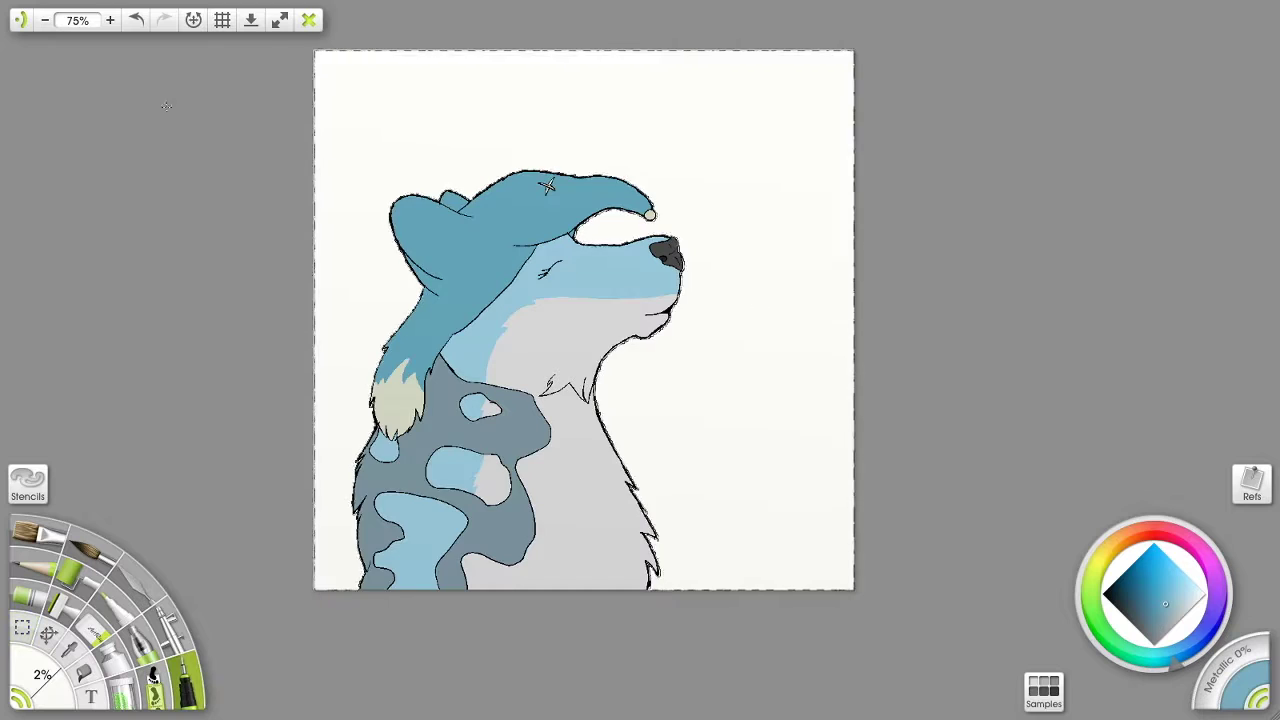
scroll(386, 449, "up", 1)
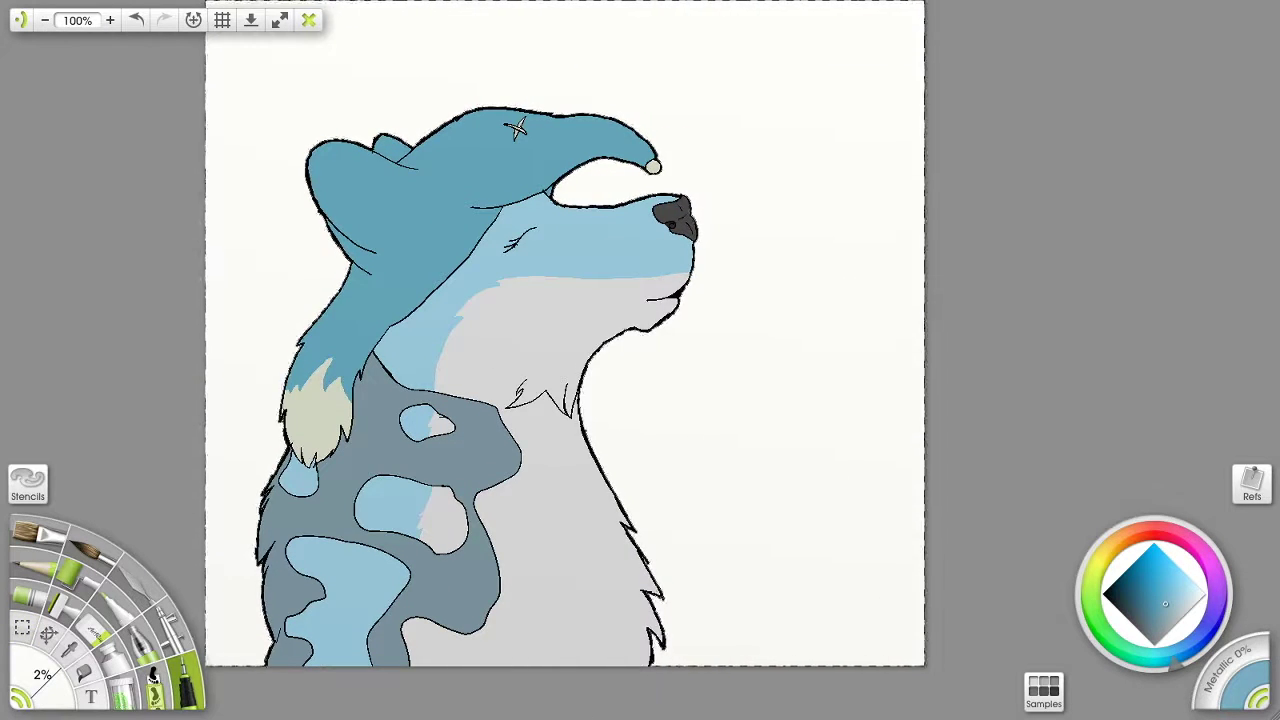
left_click(167, 628)
left_click(1104, 594)
mouse_move(621, 500)
left_mouse_down()
mouse_move(642, 648)
mouse_move(590, 360)
mouse_move(692, 273)
left_mouse_up()
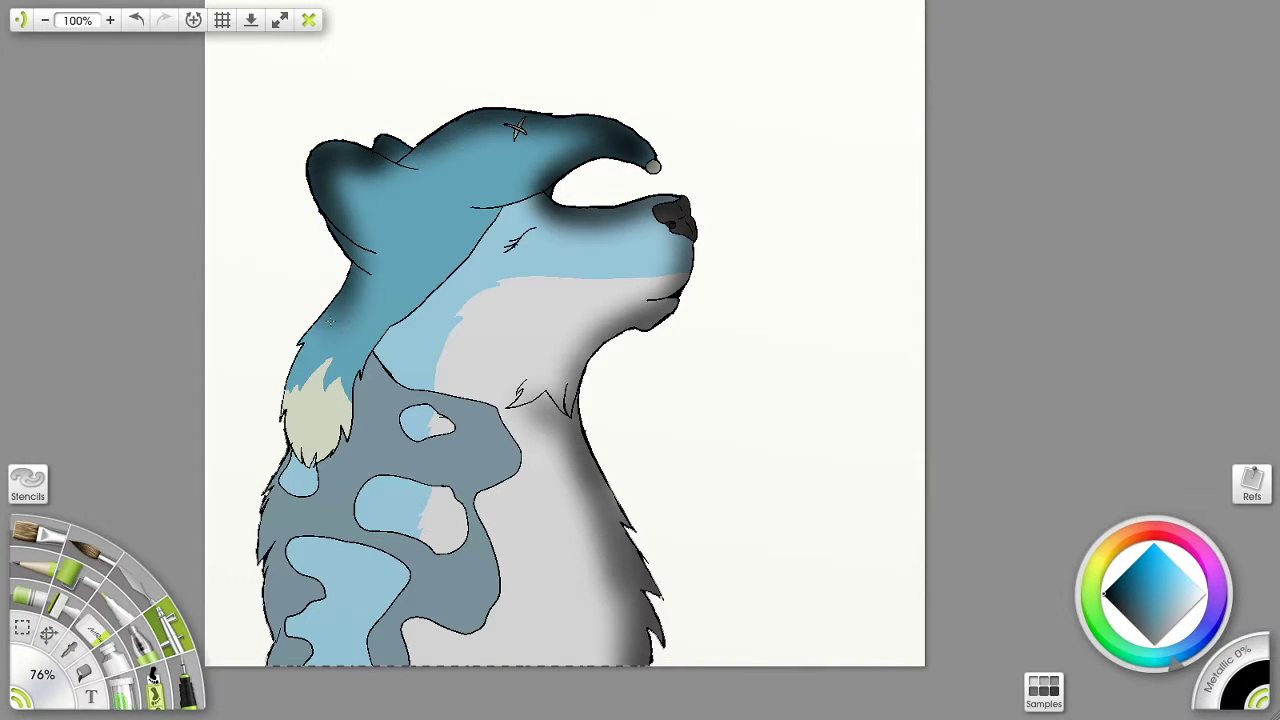
left_click_drag(278, 487, 264, 655)
Try to blend the black shading with the palette knife at 500% size and undo both blending and shading
left_click(138, 583)
left_click_drag(464, 618, 446, 468)
left_click(136, 19)
left_click(136, 19)
left_click(136, 19)
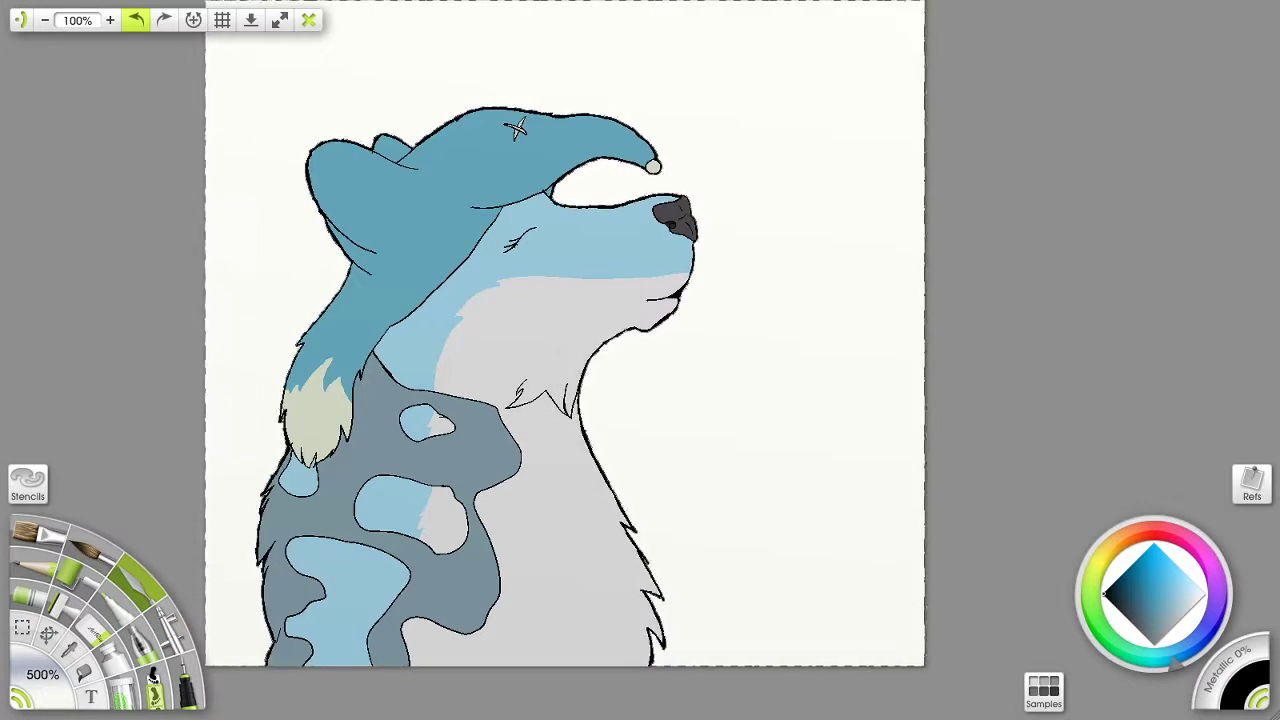
Restore the undone stroke and airbrush black shading along the wolf's outer edges at 76% size
left_click(164, 19)
left_click(170, 622)
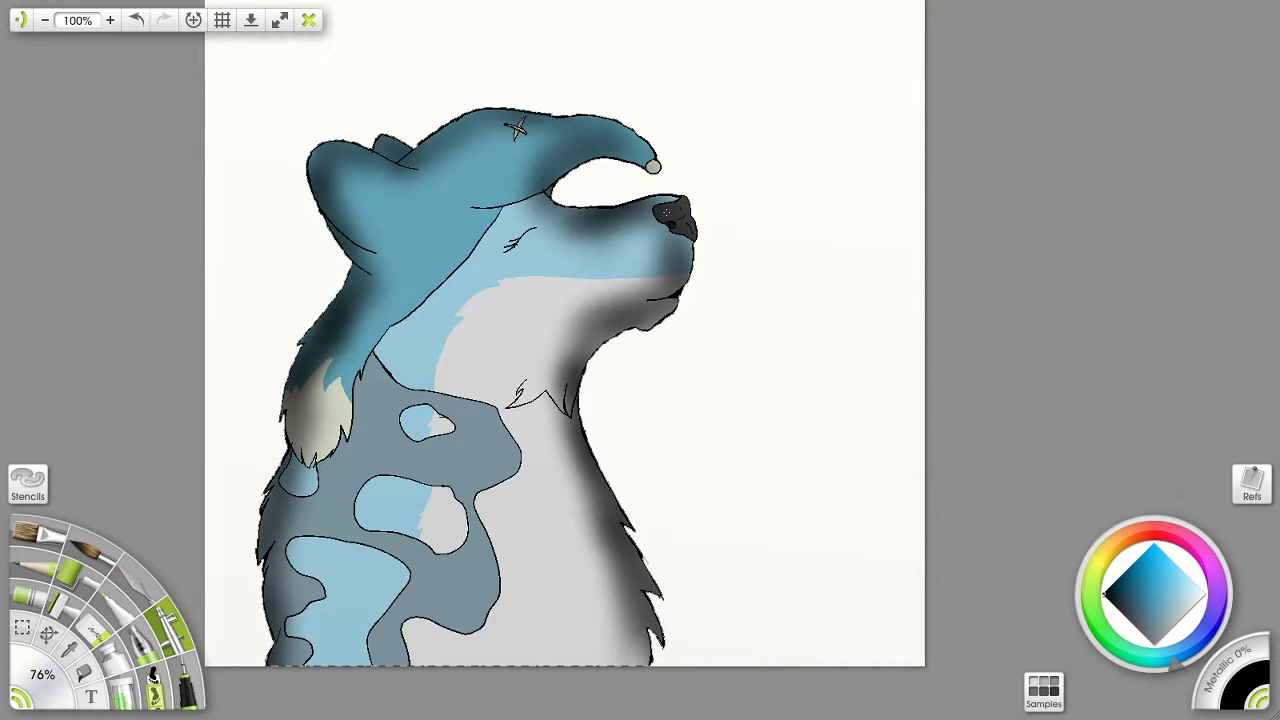
Try to blend the wolf's black edge shading with the palette knife at 500% size
left_click(148, 589)
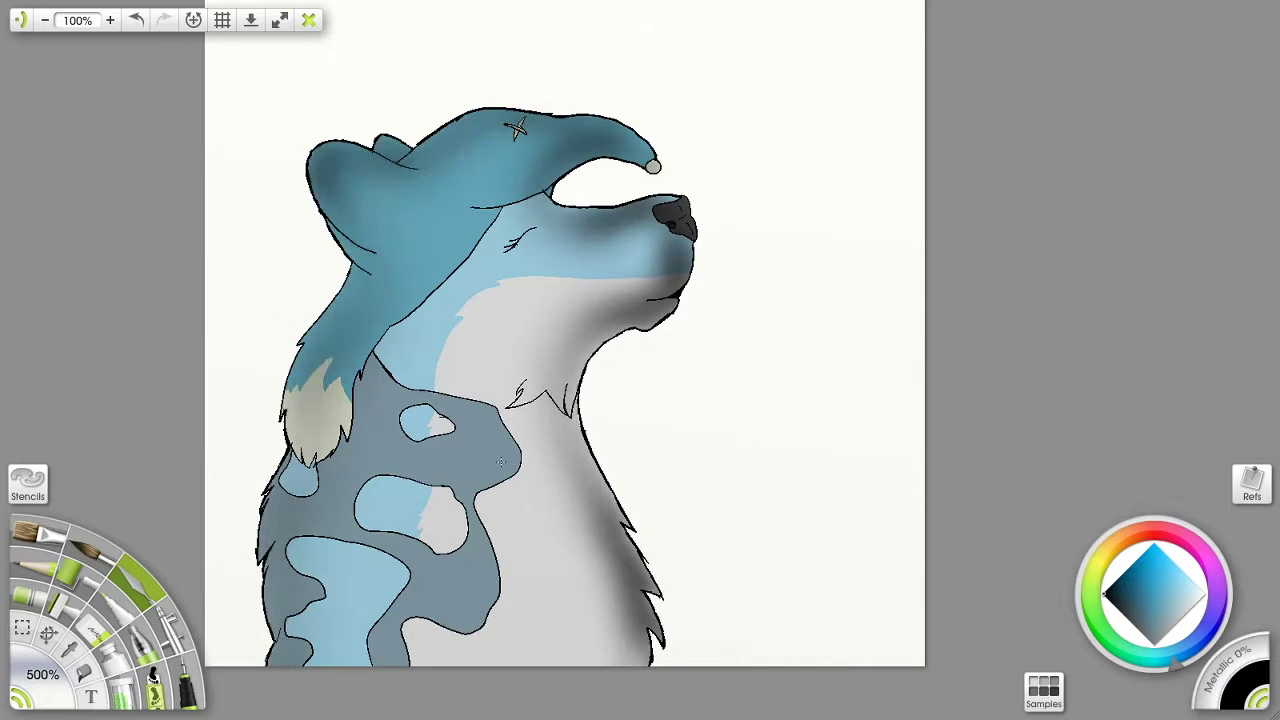
left_click_drag(501, 462, 520, 514)
left_click_drag(346, 200, 381, 219)
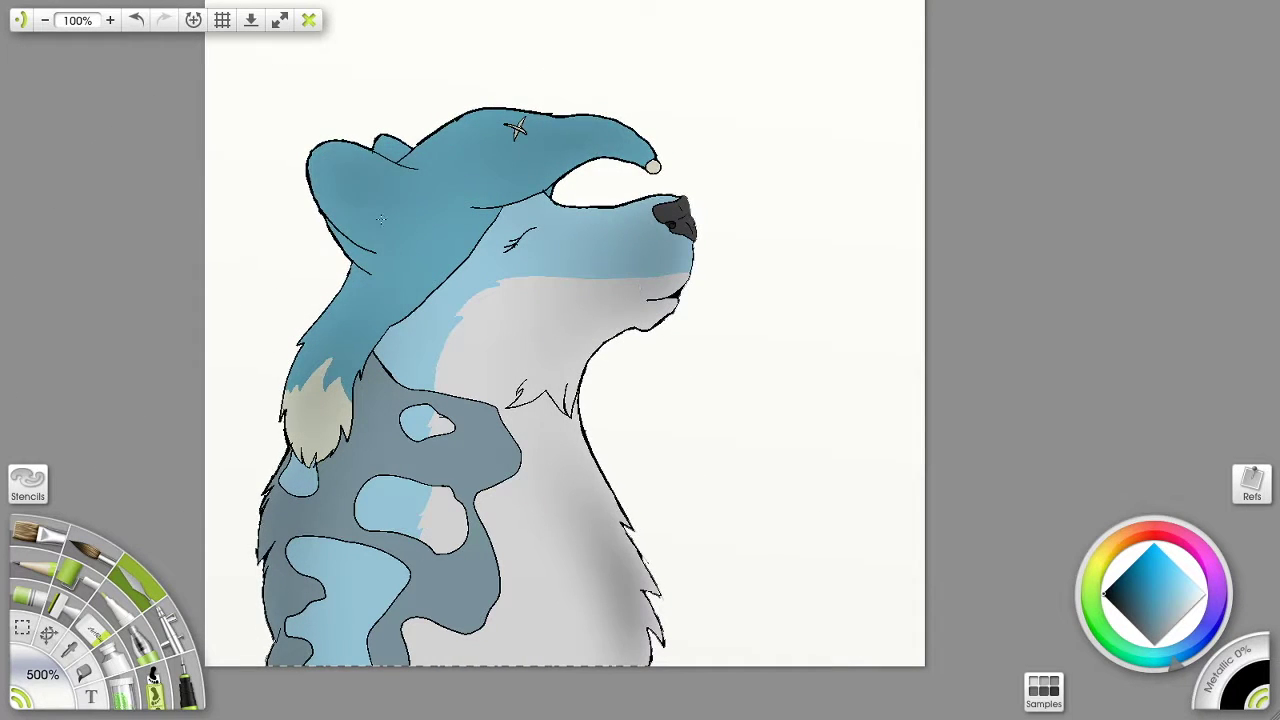
left_click(136, 20)
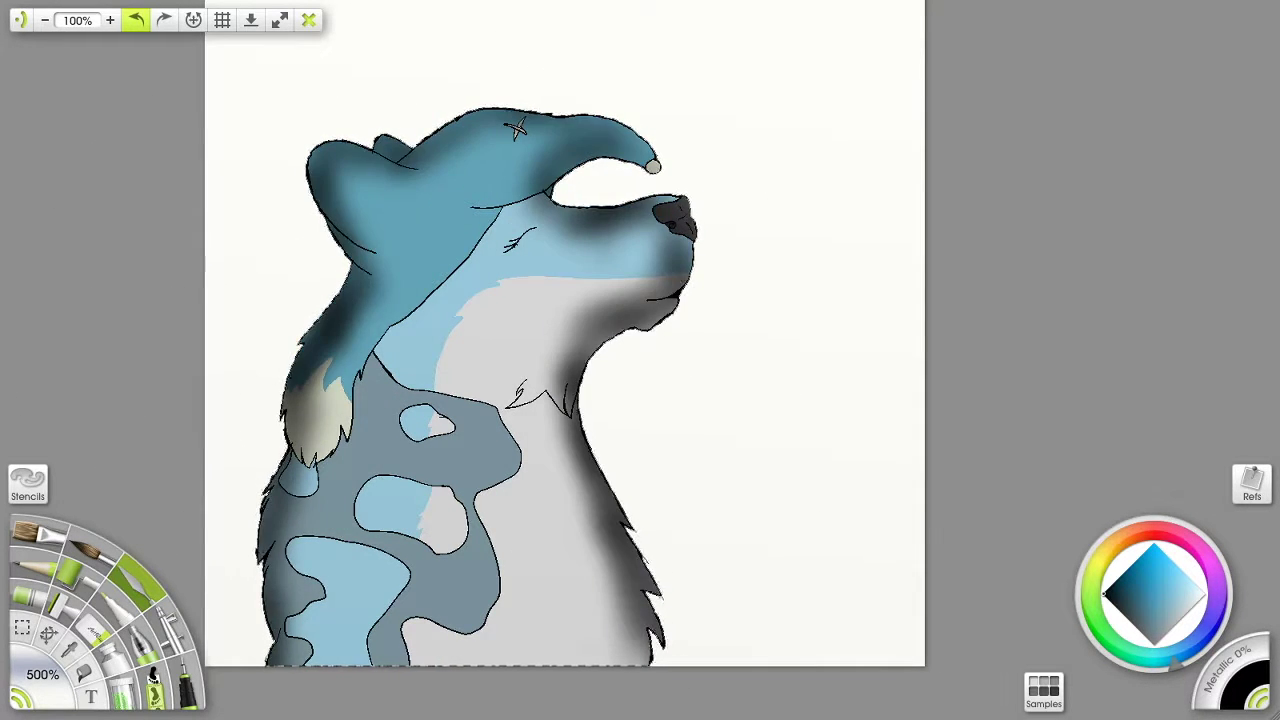
Reduce the palette knife to 75% size and blend the black shading softly along the wolf's edges
left_click_drag(58, 675, 30, 675)
left_click(136, 20)
key("[")
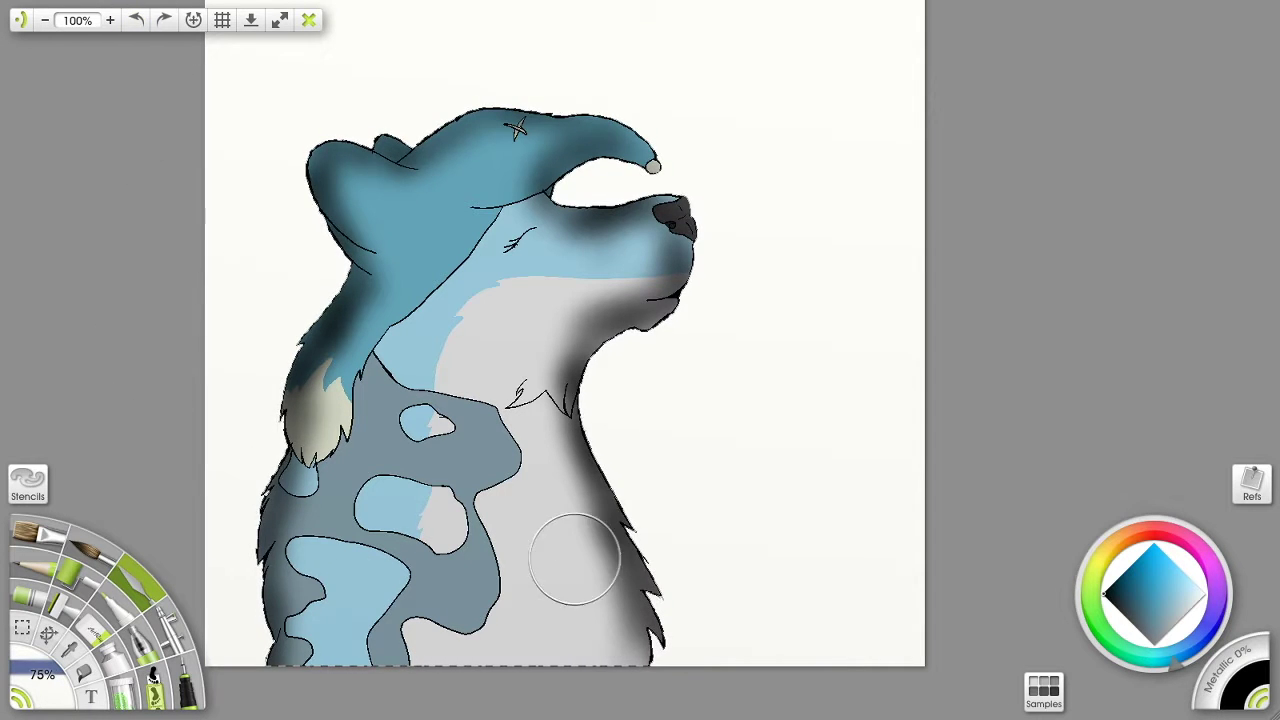
left_click(136, 20)
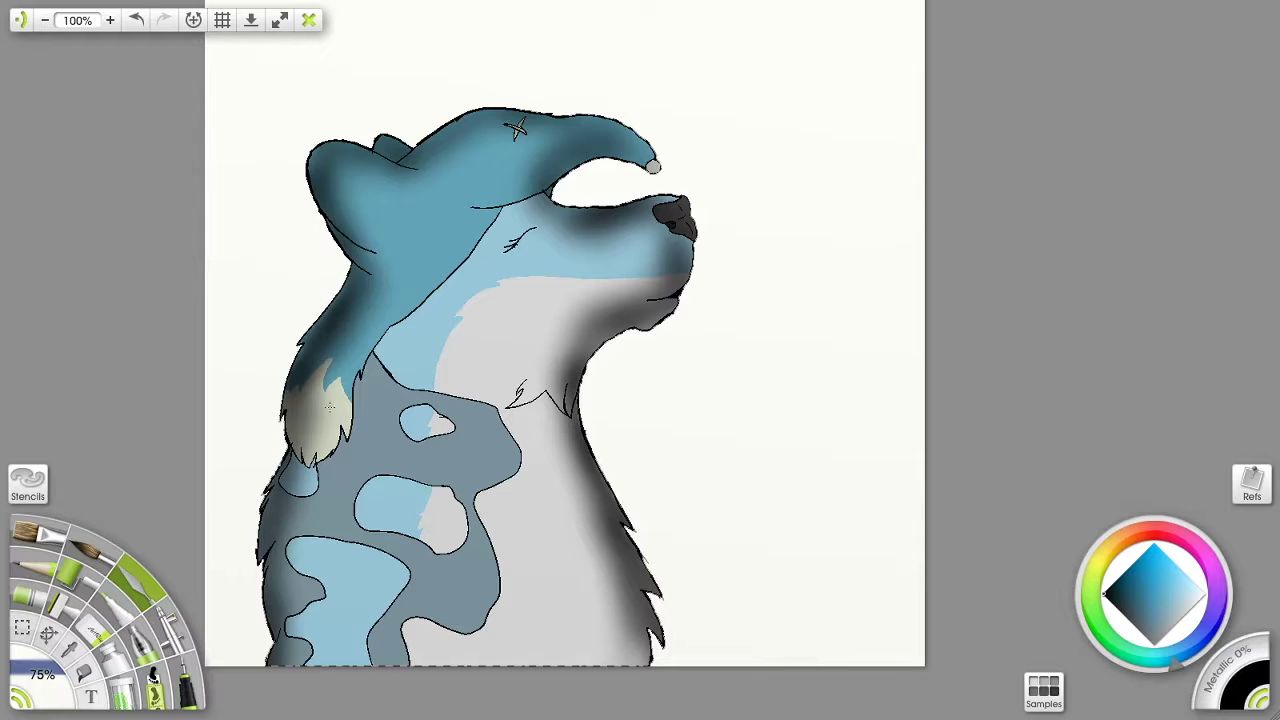
left_click_drag(1200, 251, 1155, 245)
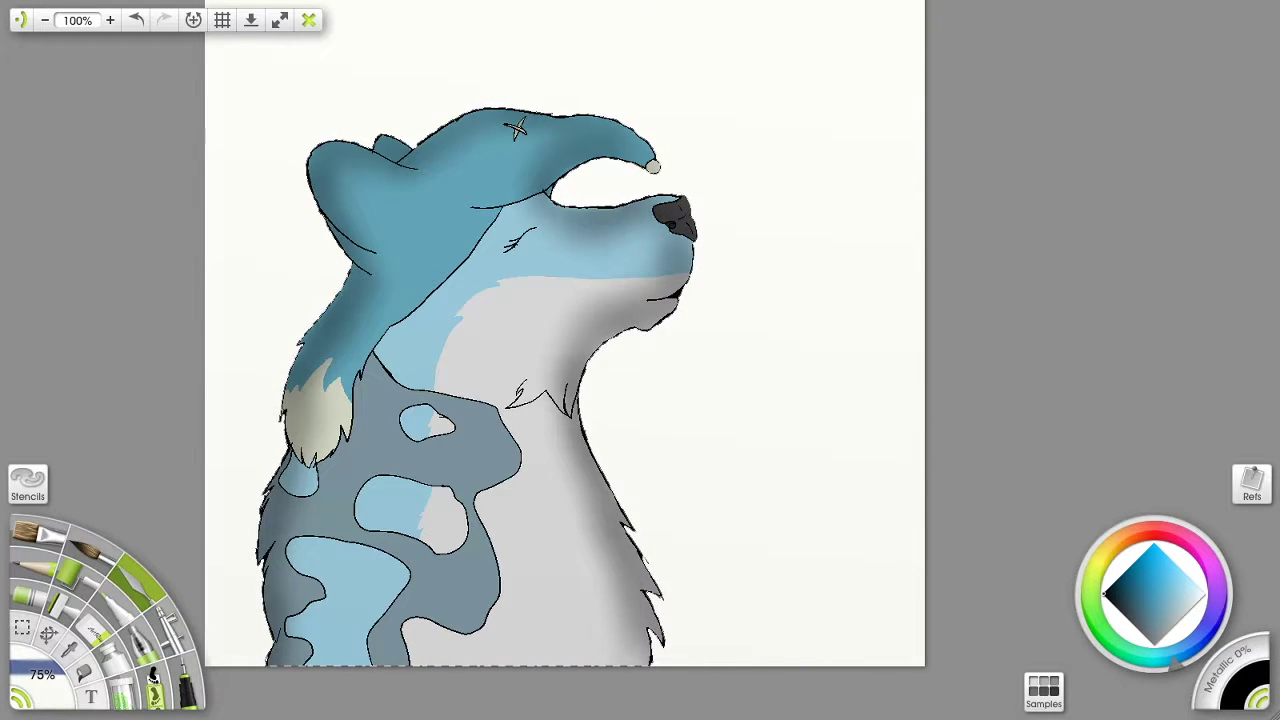
Airbrush black shading inside the body spots and below the hat at 27% size and blend it at 75%
left_click(168, 624)
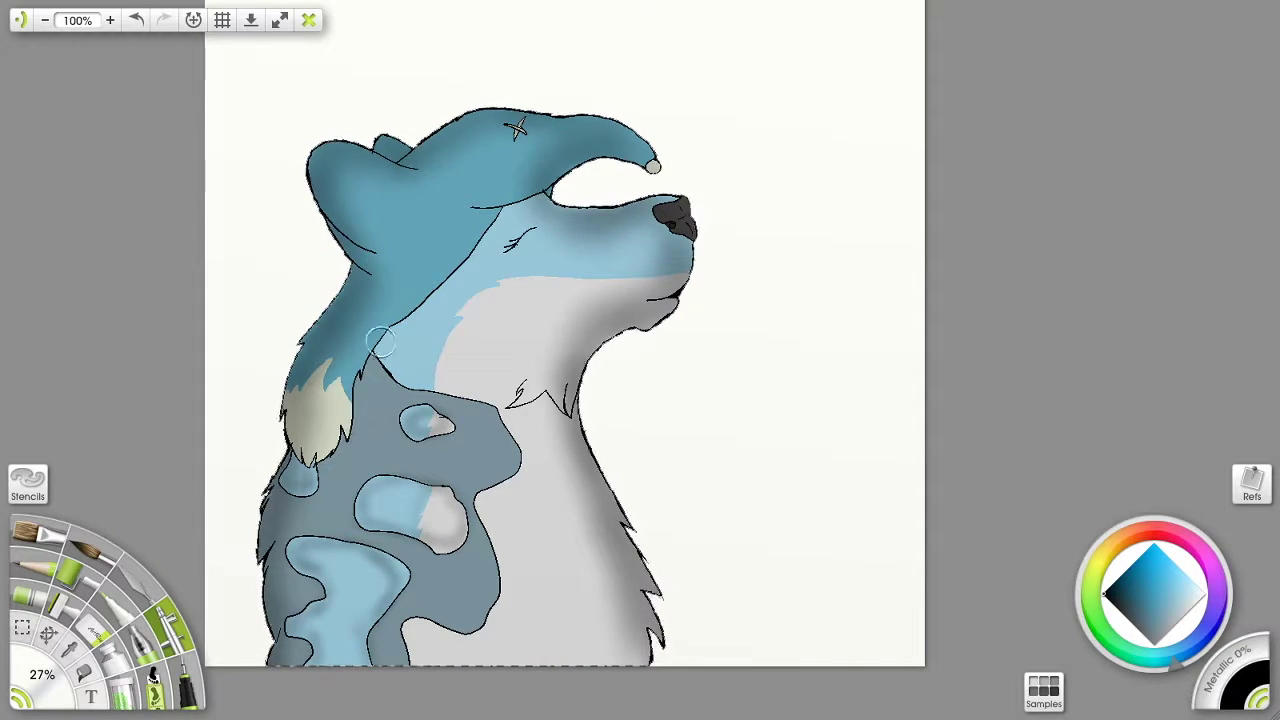
left_click(140, 585)
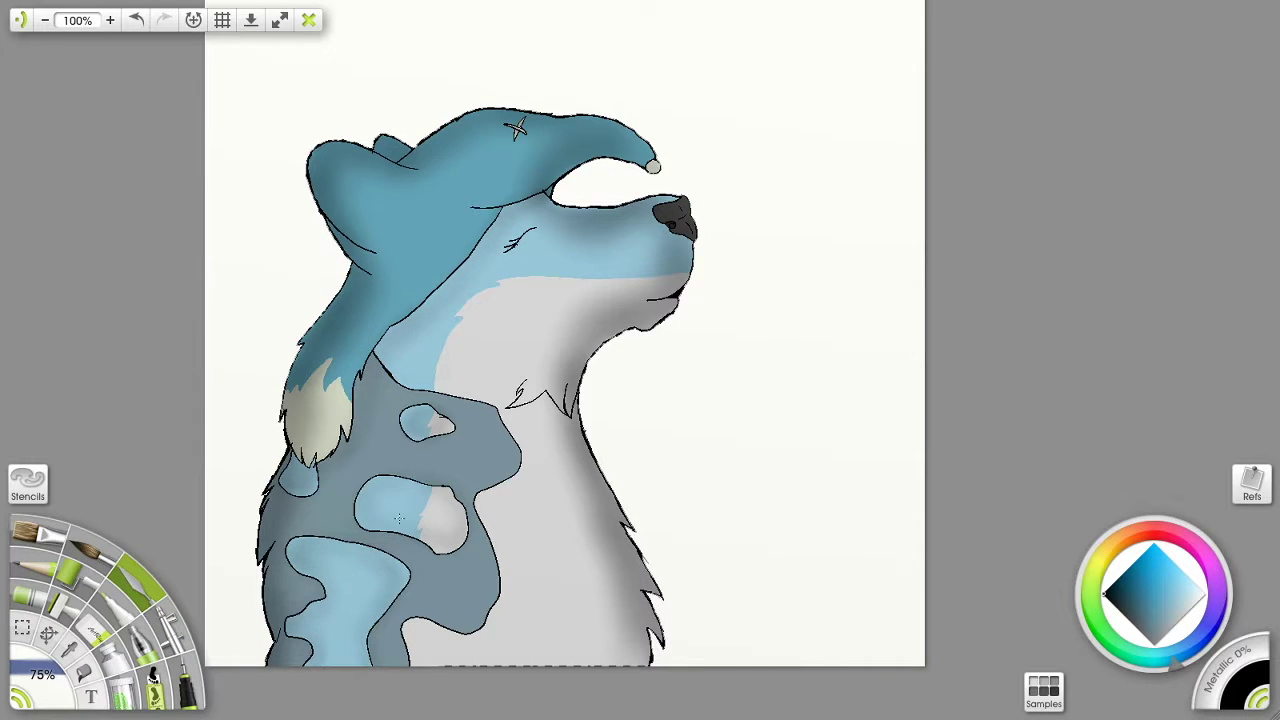
left_click(136, 20)
left_click_drag(486, 208, 332, 424)
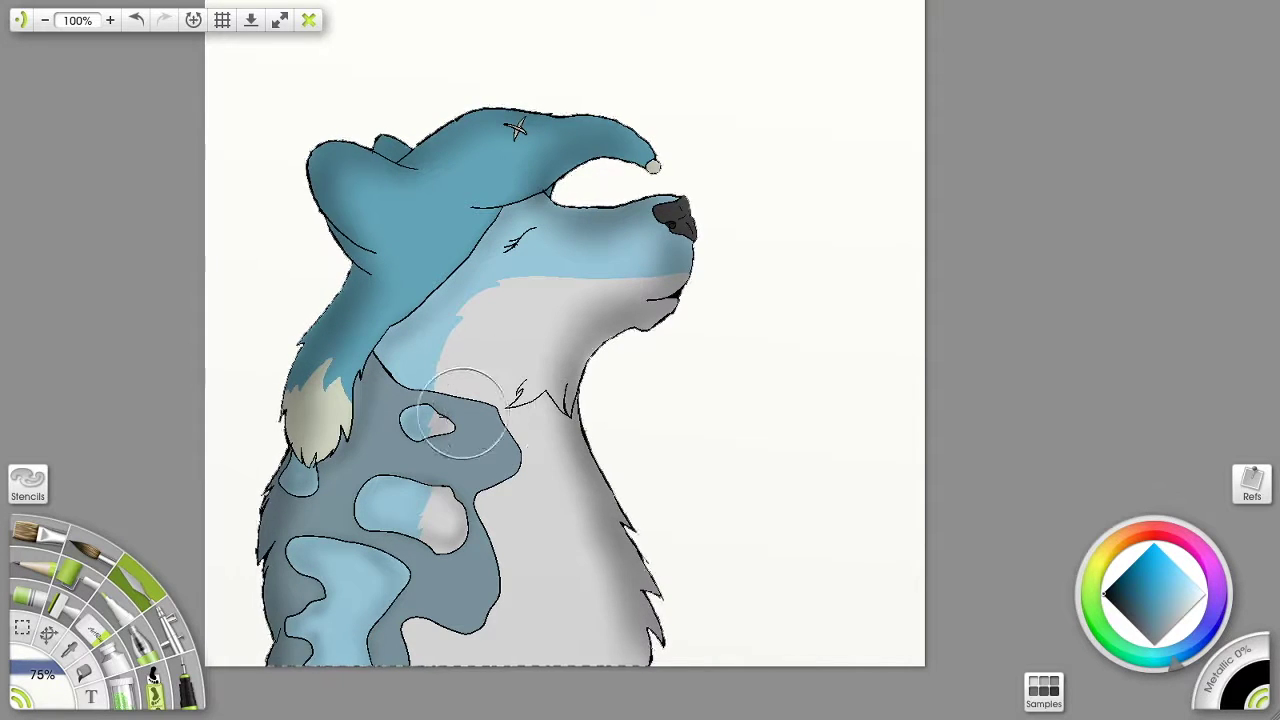
Airbrush light blue over the wolf's outer edges at 100% size and blend it with the palette knife
left_click(1184, 589)
left_click(166, 622)
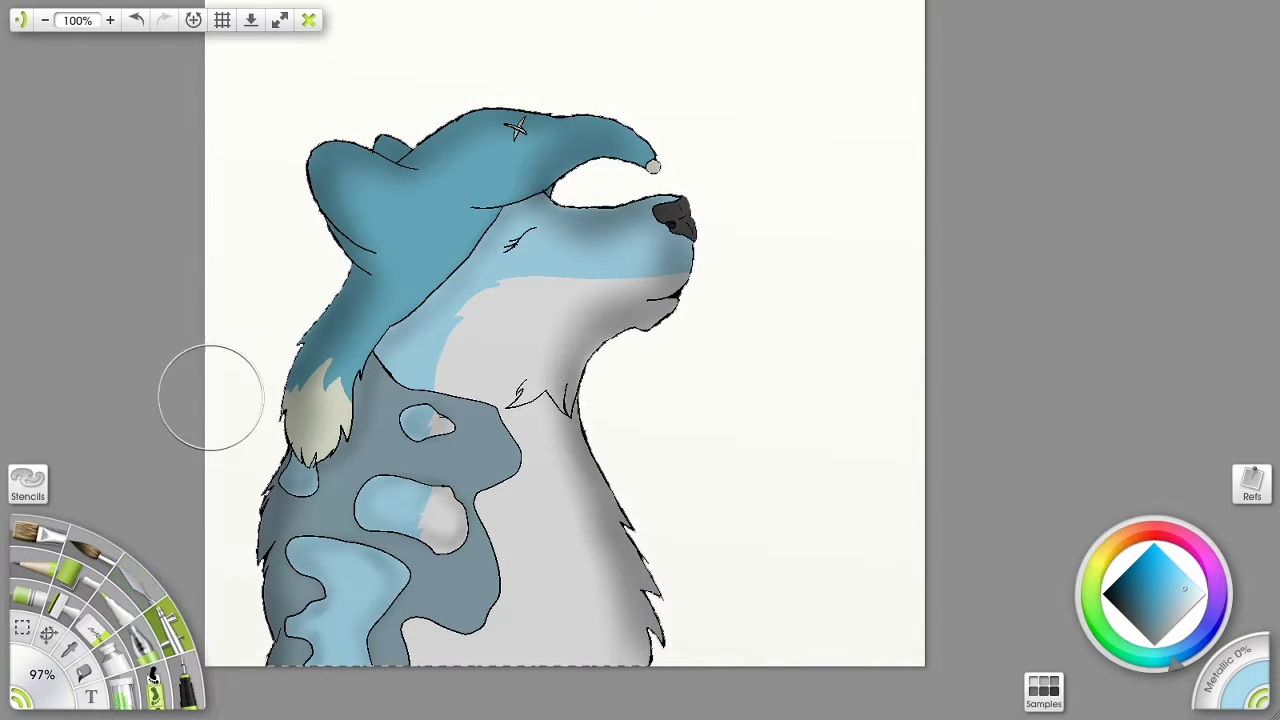
key("ctrl+z")
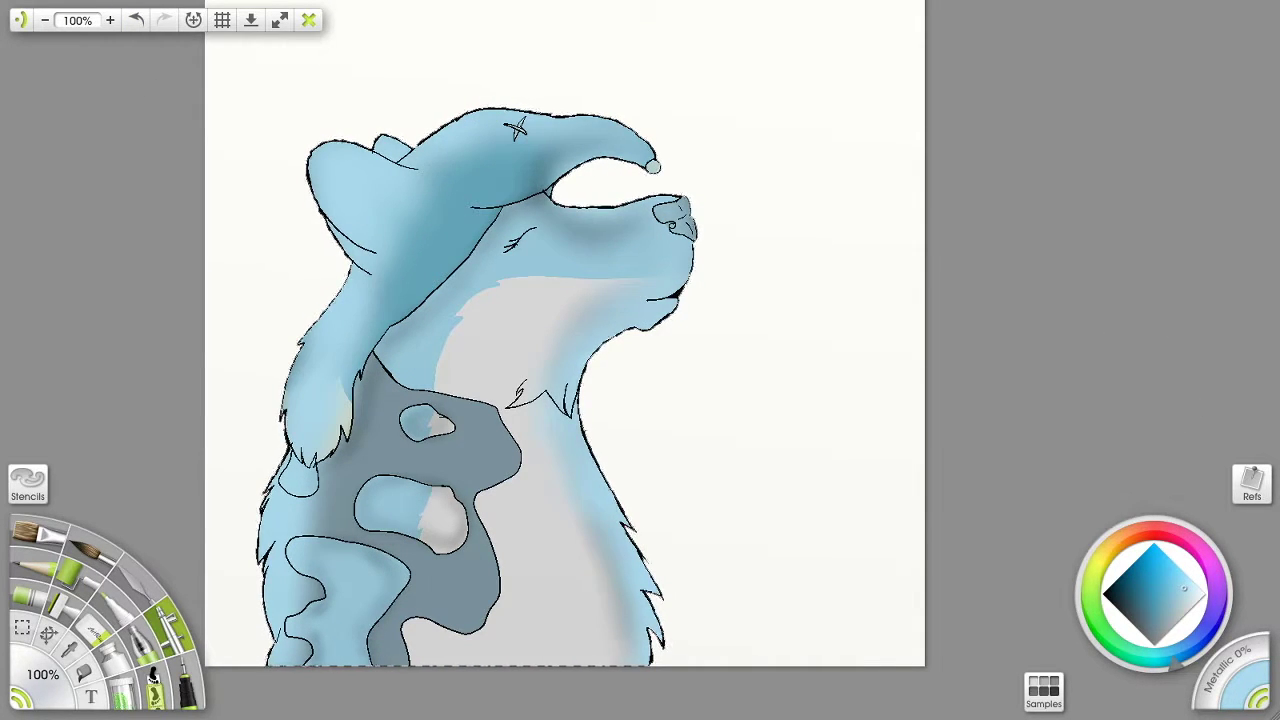
key("ctrl+z")
key("ctrl+z")
key("ctrl+z")
left_click(137, 581)
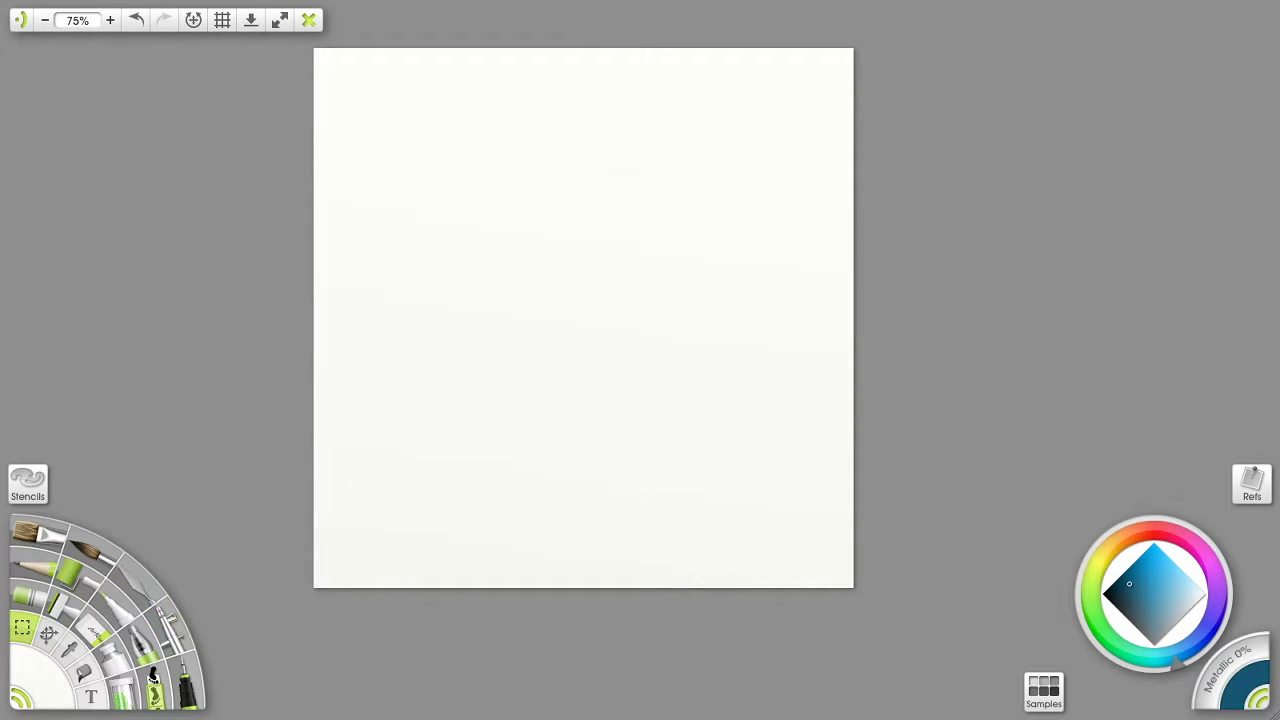
Airbrush dark and medium blue over the lower-left part of the blank background at 500% size
left_click(169, 630)
mouse_move(398, 584)
left_mouse_down()
mouse_move(354, 523)
mouse_move(415, 570)
left_mouse_up()
left_click_drag(1130, 584, 1154, 587)
left_click_drag(400, 380, 490, 500)
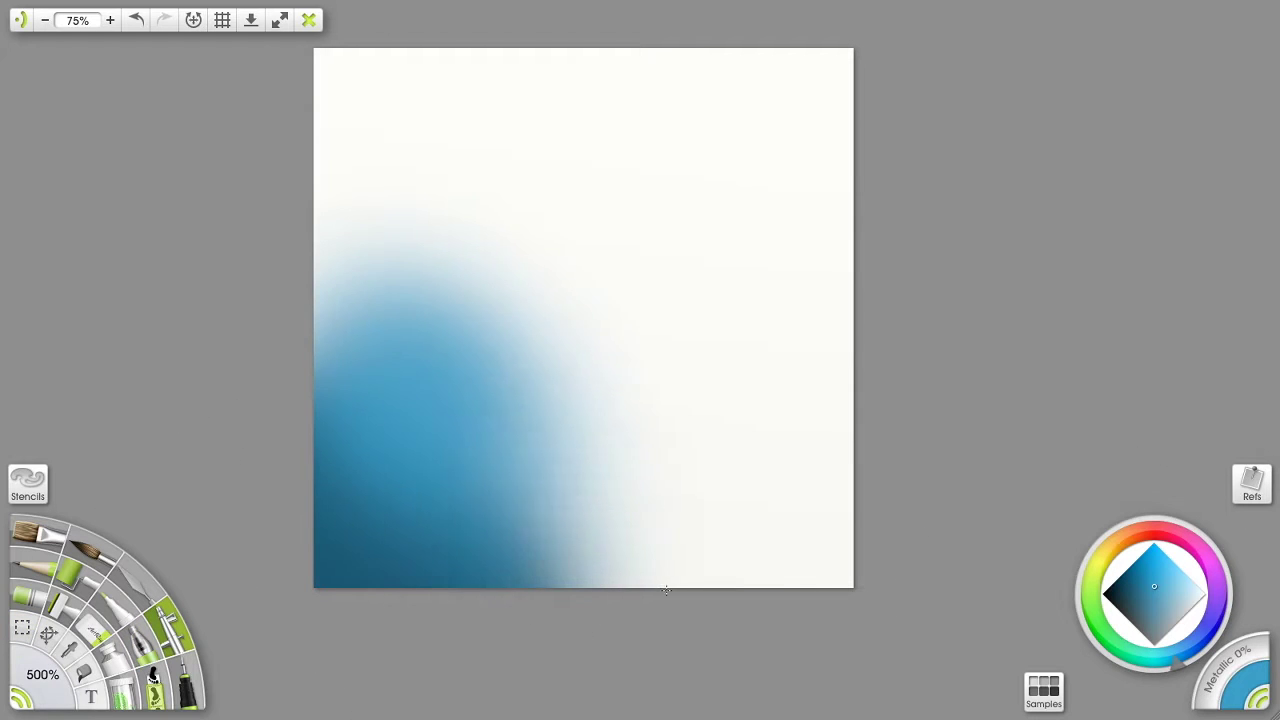
left_click_drag(666, 591, 680, 600)
Airbrush progressively paler blues diagonally across the background, ending with near-white in the upper-right area
left_click(1171, 588)
left_click_drag(398, 290, 800, 590)
left_click(1188, 590)
left_click_drag(425, 215, 852, 460)
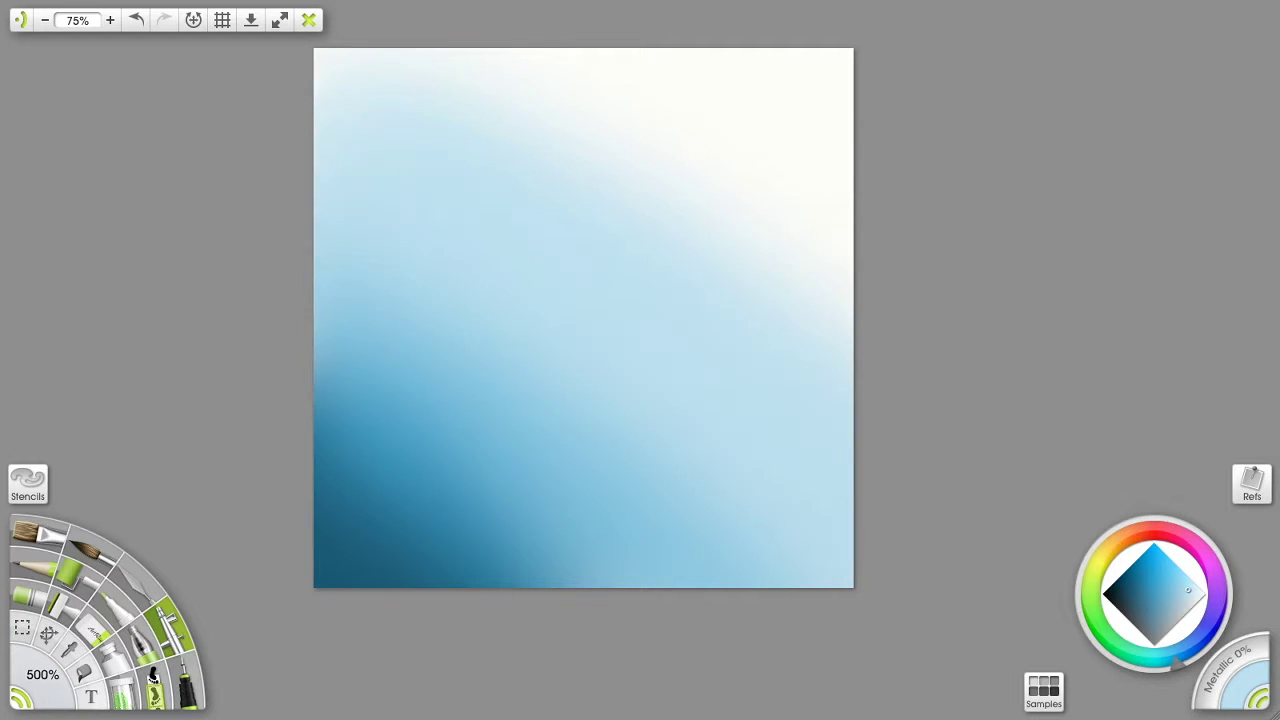
left_click(1200, 594)
left_click_drag(746, 323, 780, 112)
left_click(138, 582)
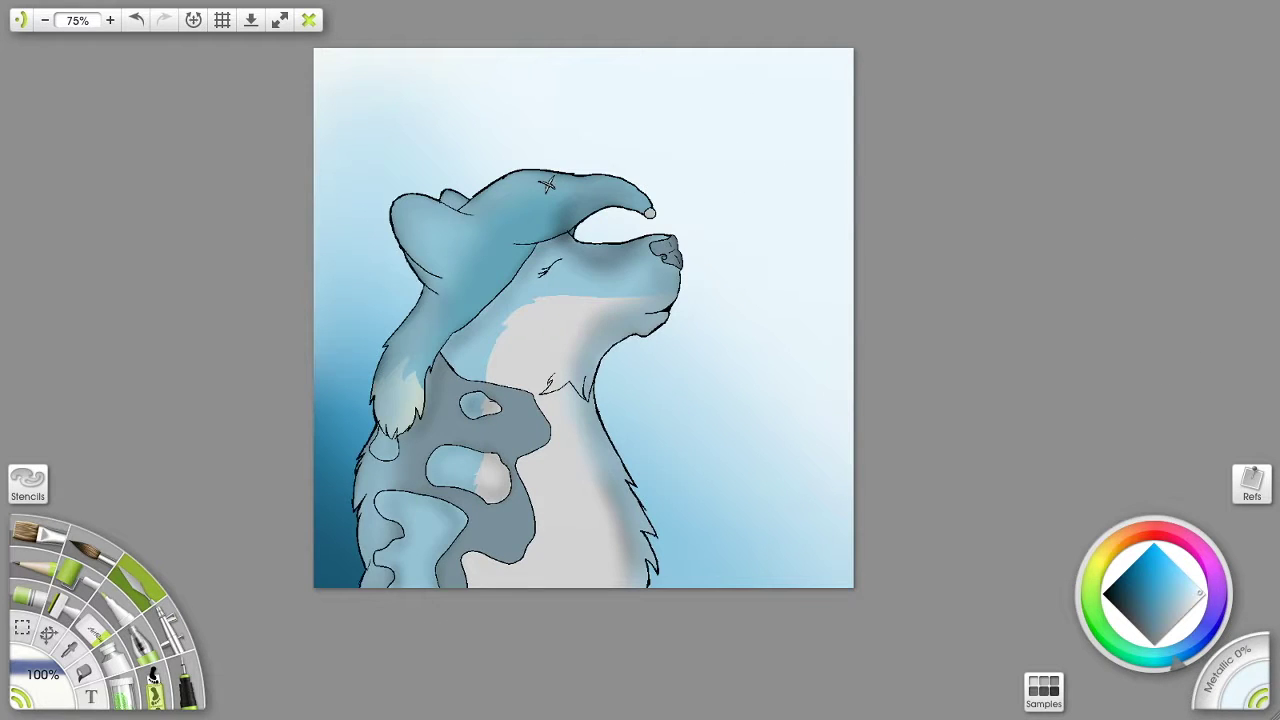
Try a black pen stroke at 500% size across the upper-left background
left_click(1105, 595)
left_click(187, 685)
left_click_drag(40, 680, 70, 650)
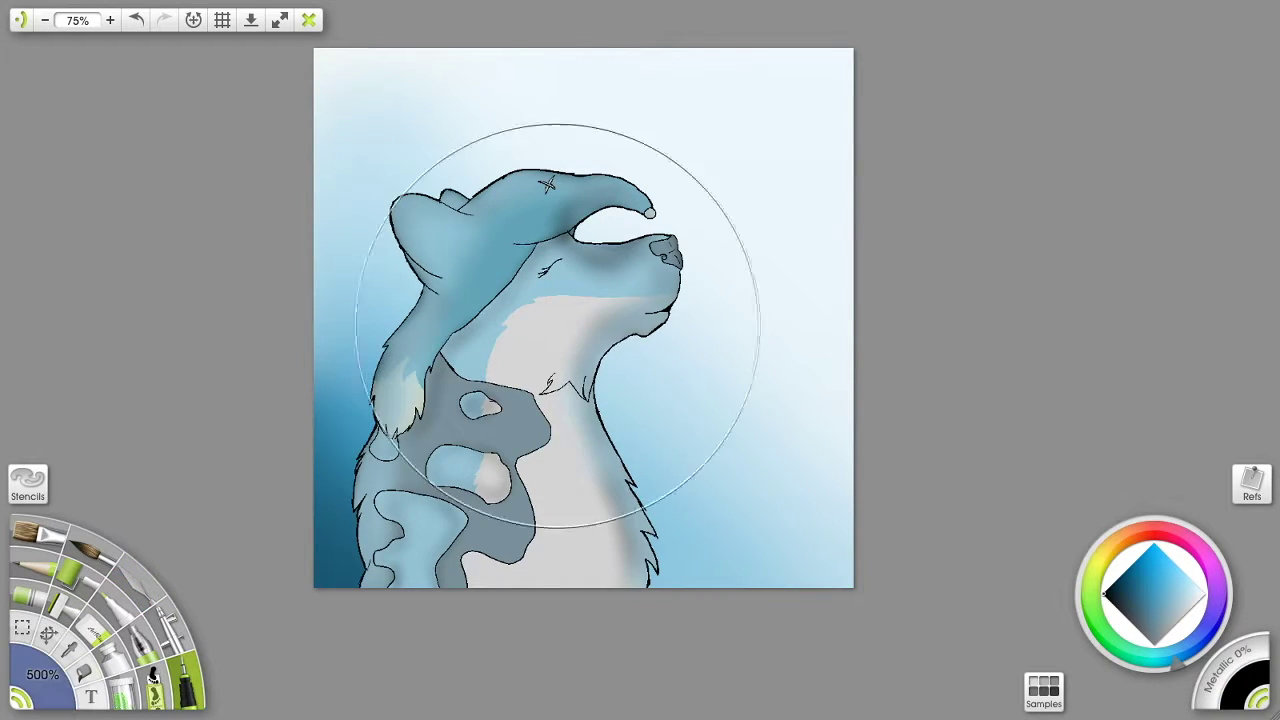
left_click_drag(340, 75, 440, 55)
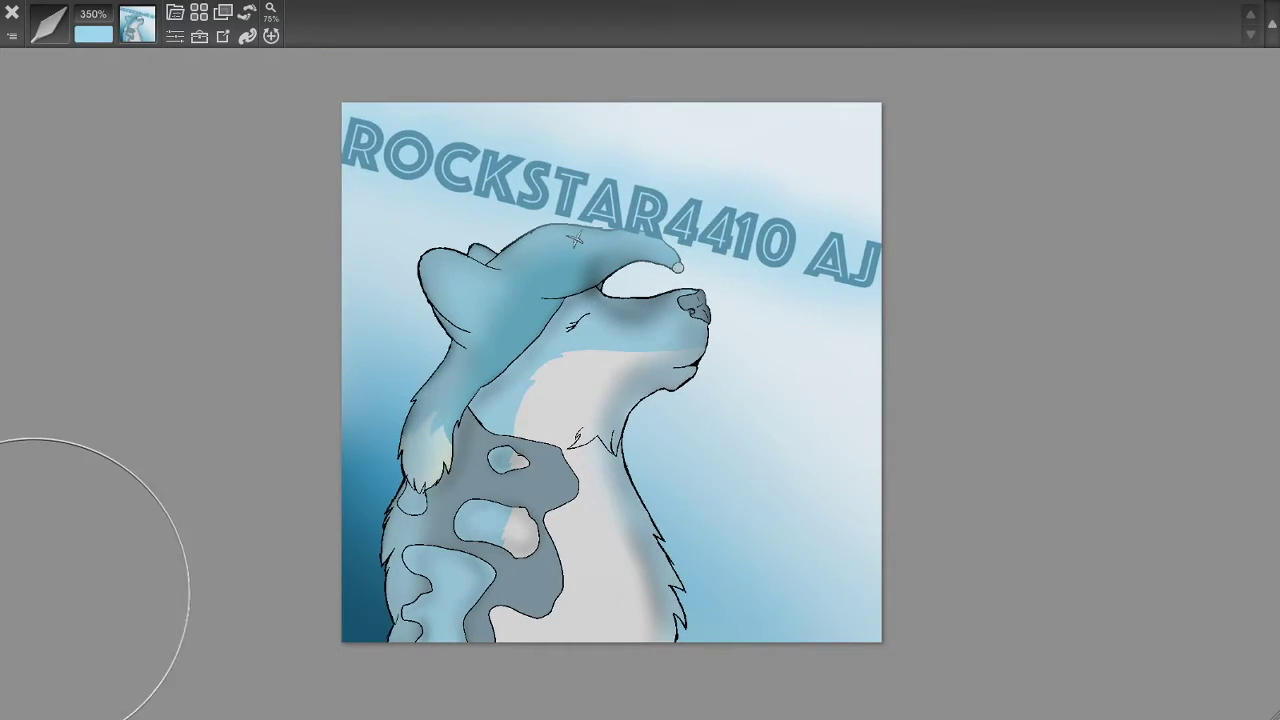
Switch from the palette knife to the pencil at 500% size
left_click(36, 568)
key("Tab")
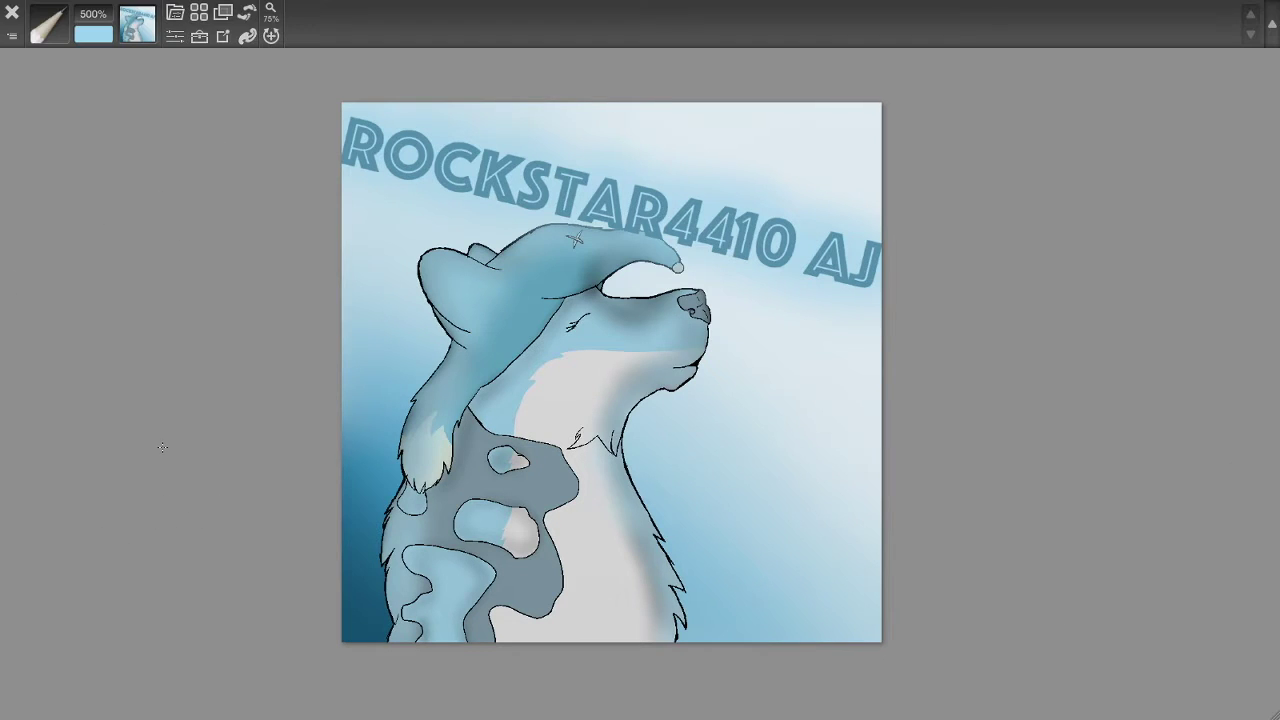